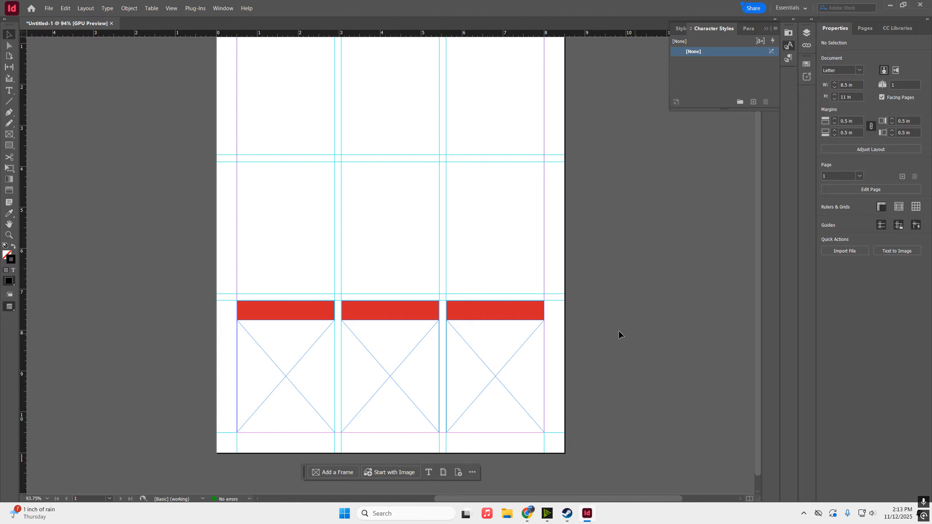
{"action": "key", "text": "w"}
Generate 'bistro diner' Text to Image photos into the first bottom frame
{"action": "left_click", "coordinate": [296, 364]}
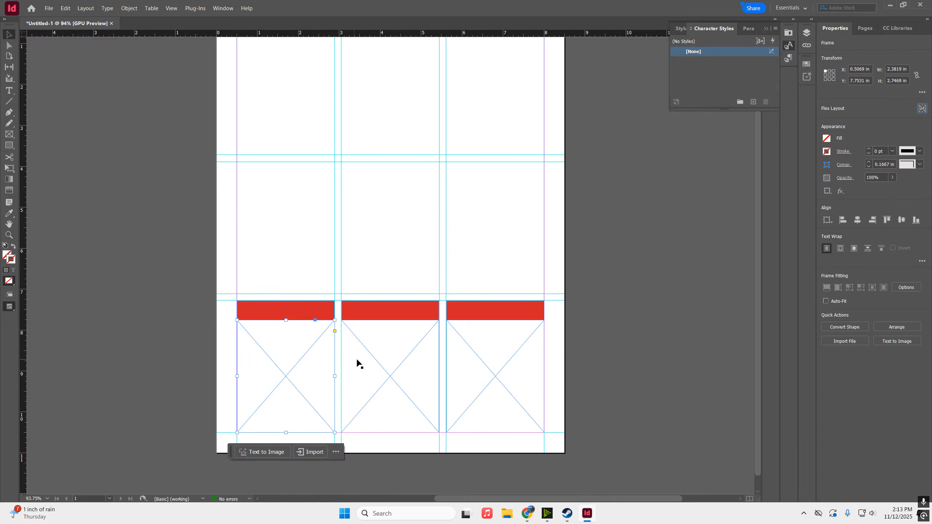
{"action": "left_click", "coordinate": [497, 352]}
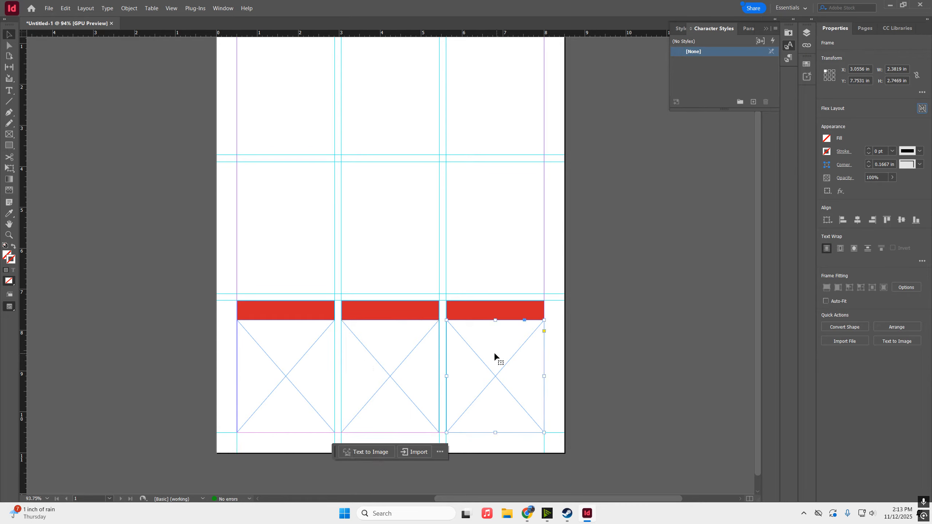
{"action": "left_click", "coordinate": [337, 352]}
{"action": "left_click", "coordinate": [308, 358]}
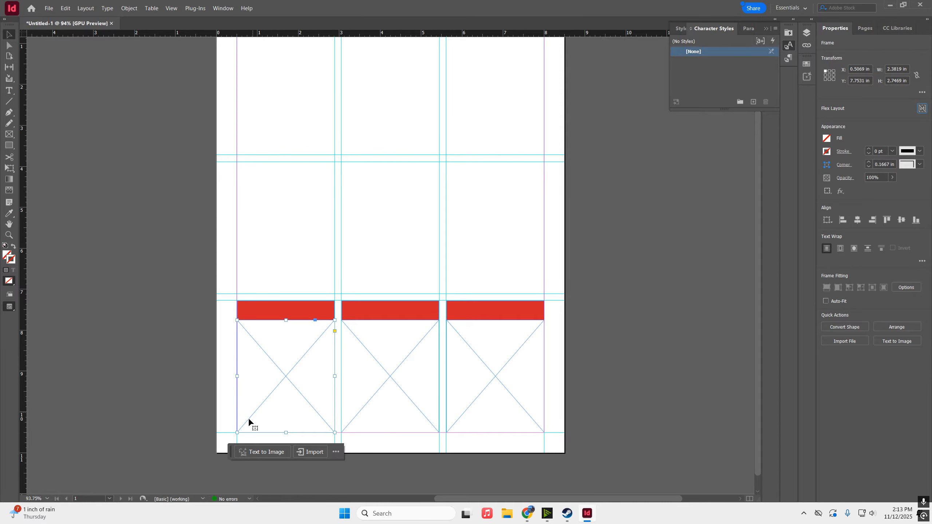
{"action": "left_click", "coordinate": [262, 451]}
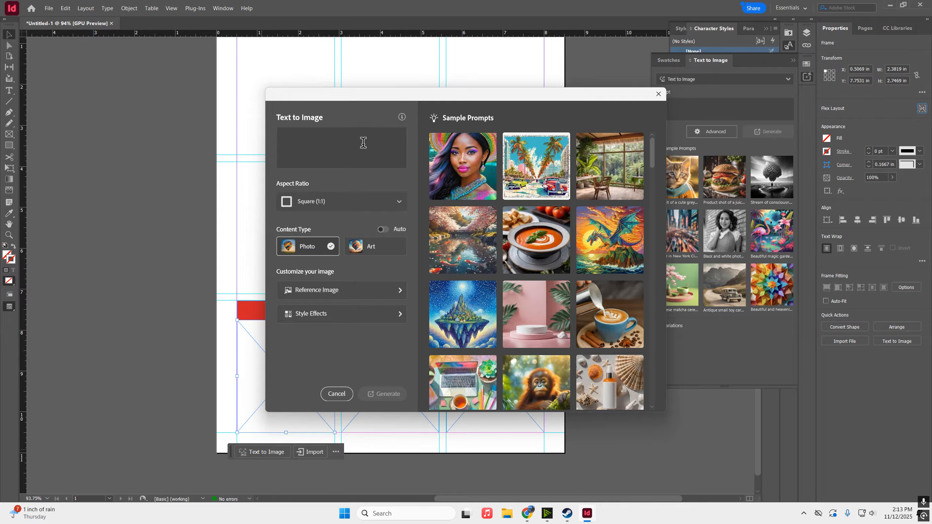
{"action": "left_click", "coordinate": [355, 150]}
{"action": "left_click", "coordinate": [596, 159]}
{"action": "left_click", "coordinate": [334, 140]}
{"action": "key", "text": "ctrl+a"}
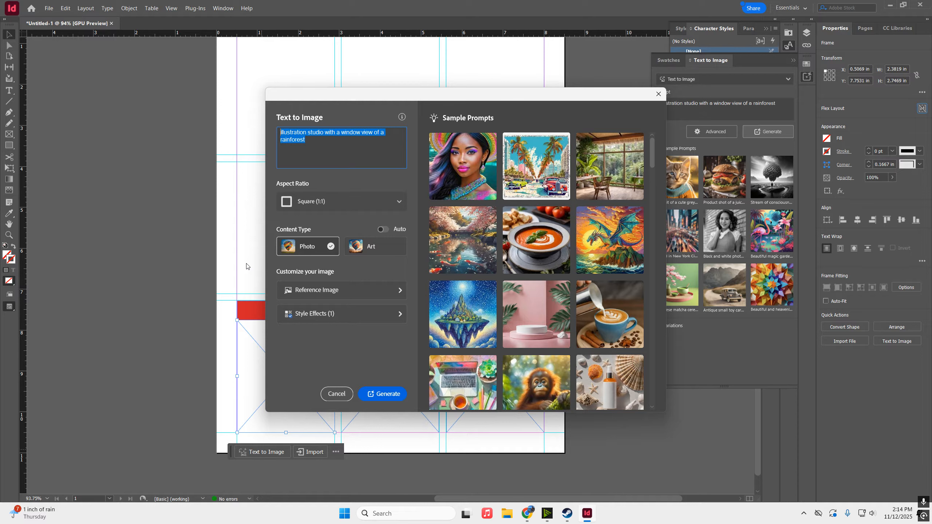
{"action": "type", "text": "bistro diner"}
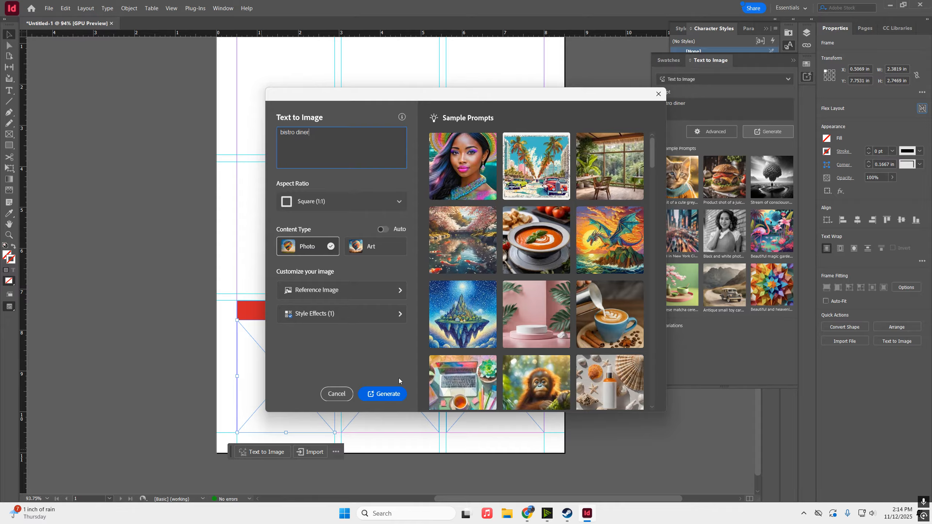
{"action": "left_click", "coordinate": [378, 394]}
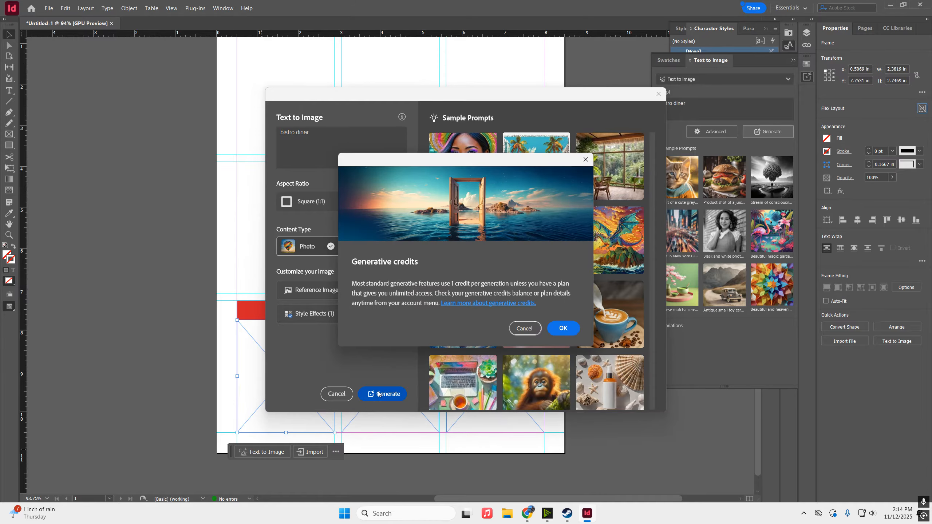
{"action": "left_click", "coordinate": [563, 328]}
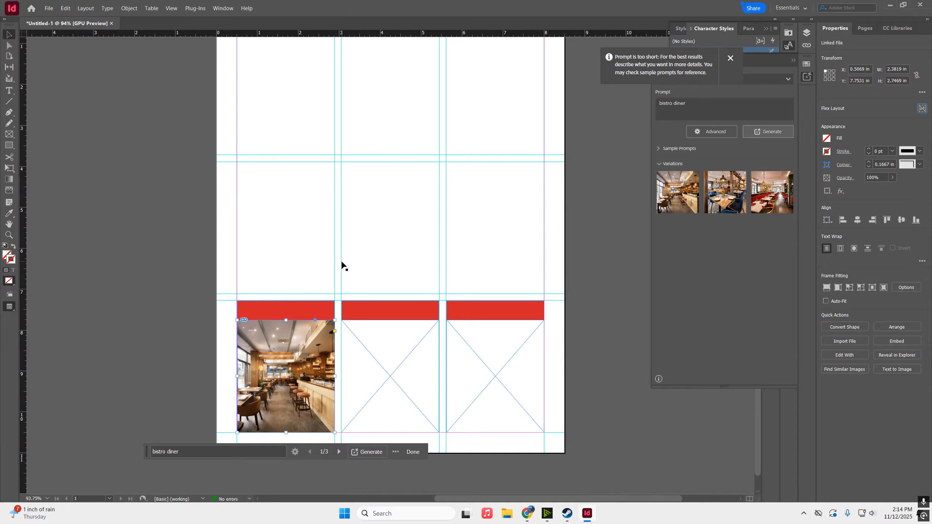
Fill the middle frame with the blue-chair variation and the right frame with the red-booth one
{"action": "left_click", "coordinate": [380, 375]}
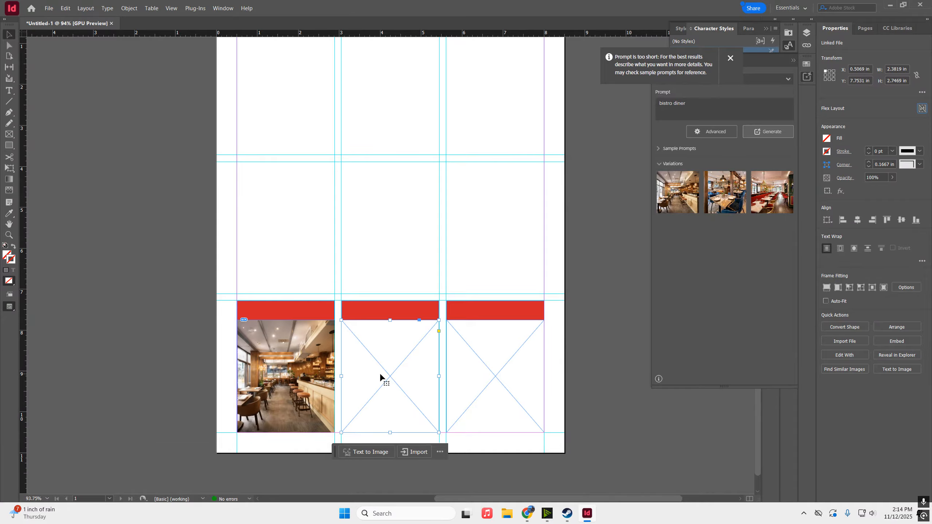
{"action": "left_click", "coordinate": [734, 189]}
{"action": "left_click", "coordinate": [528, 391]}
{"action": "left_click", "coordinate": [772, 191]}
{"action": "left_click", "coordinate": [491, 238]}
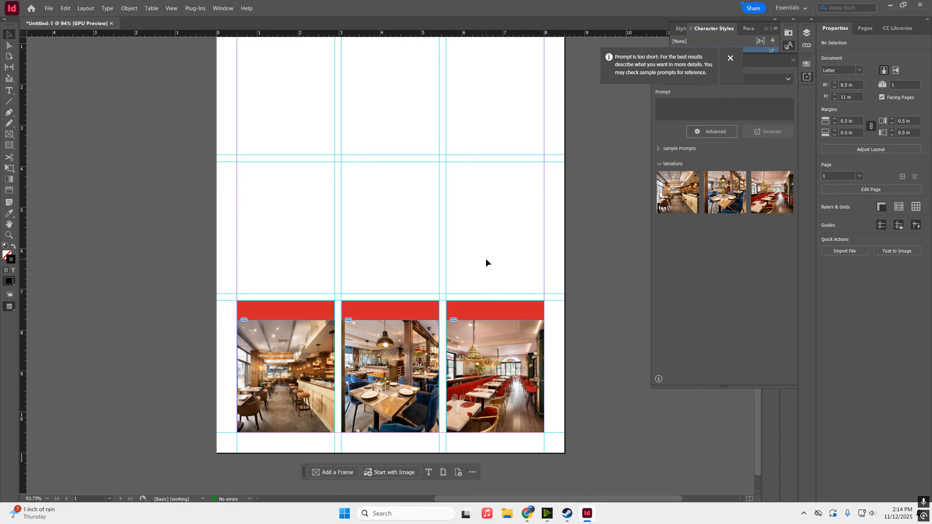
{"action": "scroll", "coordinate": [502, 254], "scroll_direction": "up", "scroll_amount": 2}
{"action": "scroll", "coordinate": [492, 257], "scroll_direction": "down", "scroll_amount": 1}
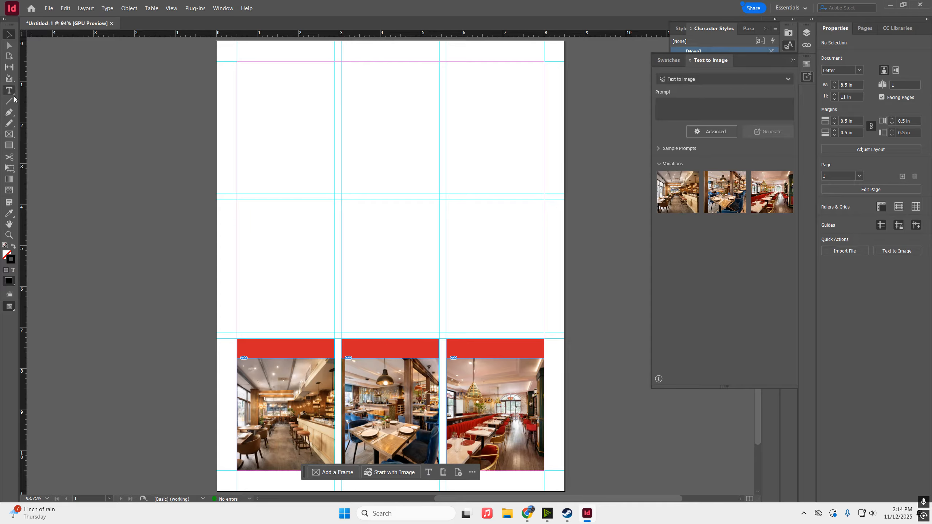
Draw a large Ellipse Frame circle at the top-left, nudge it down and enlarge it past the edge
{"action": "left_click", "coordinate": [10, 134]}
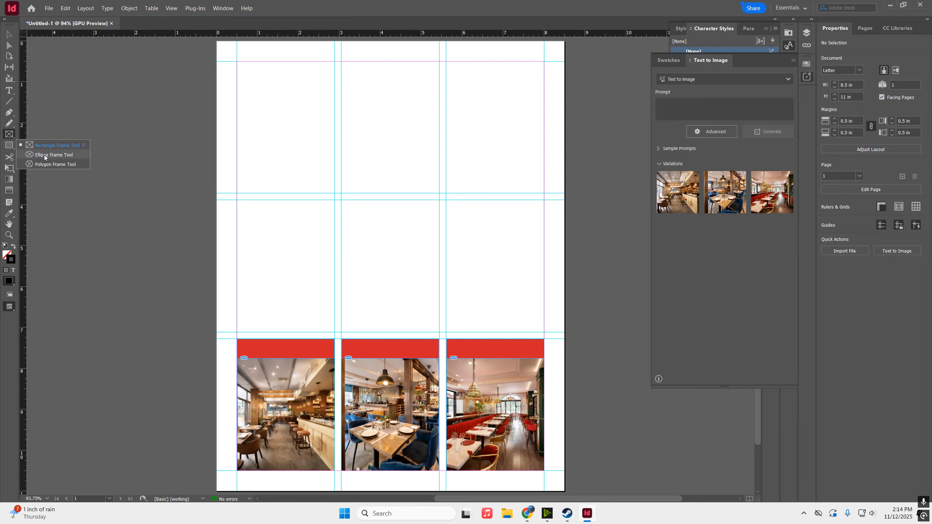
{"action": "left_click", "coordinate": [45, 158]}
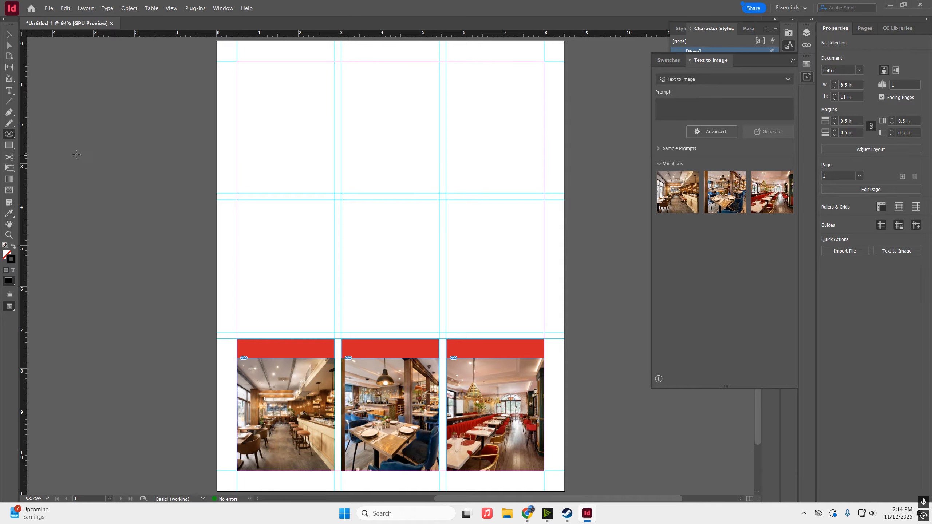
{"action": "scroll", "coordinate": [170, 105], "scroll_direction": "up", "scroll_amount": 2}
{"action": "mouse_move", "coordinate": [143, 58]}
{"action": "left_mouse_down"}
{"action": "mouse_move", "coordinate": [309, 236]}
{"action": "mouse_move", "coordinate": [438, 353]}
{"action": "left_mouse_up"}
{"action": "key", "text": "v"}
{"action": "left_click_drag", "start_coordinate": [294, 207], "coordinate": [286, 238]}
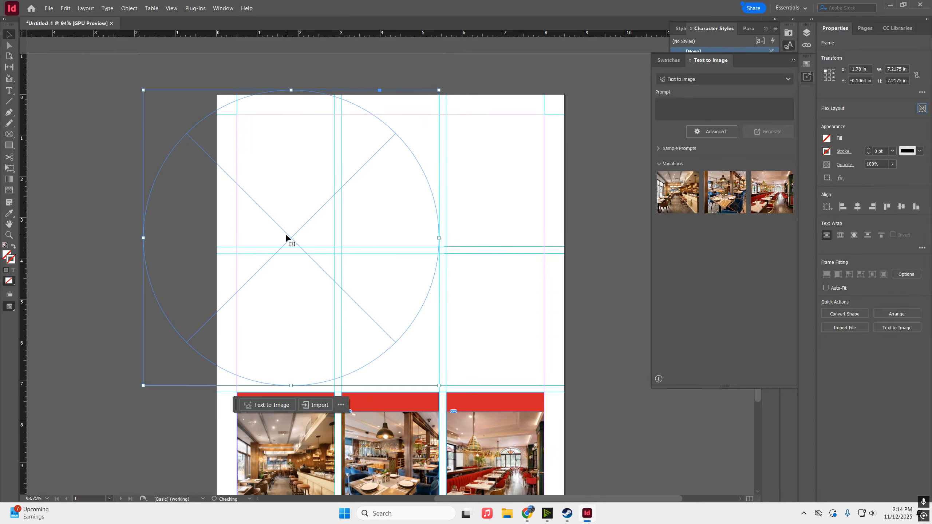
{"action": "left_click_drag", "start_coordinate": [143, 90], "coordinate": [113, 59]}
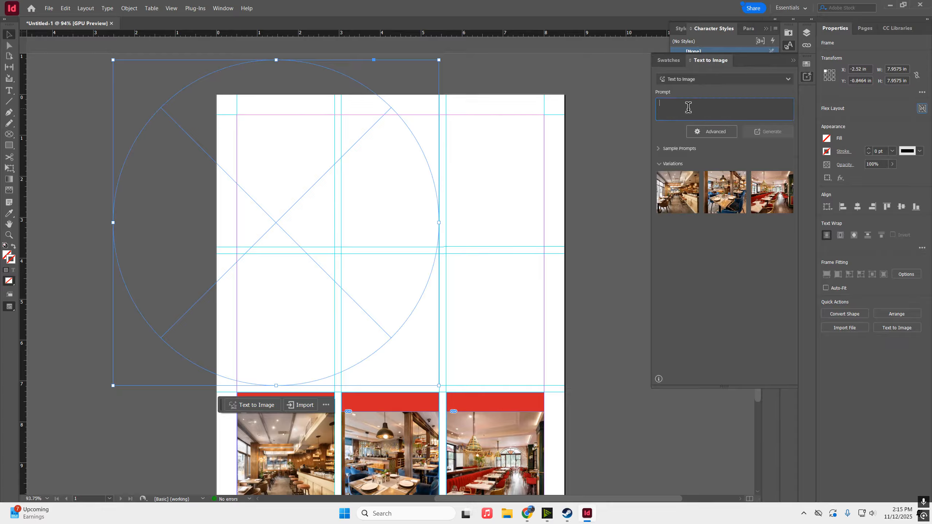
Generate 'bistro host' portraits into the circle and choose the waiter-in-bow-tie variation
{"action": "type", "text": "bistro host"}
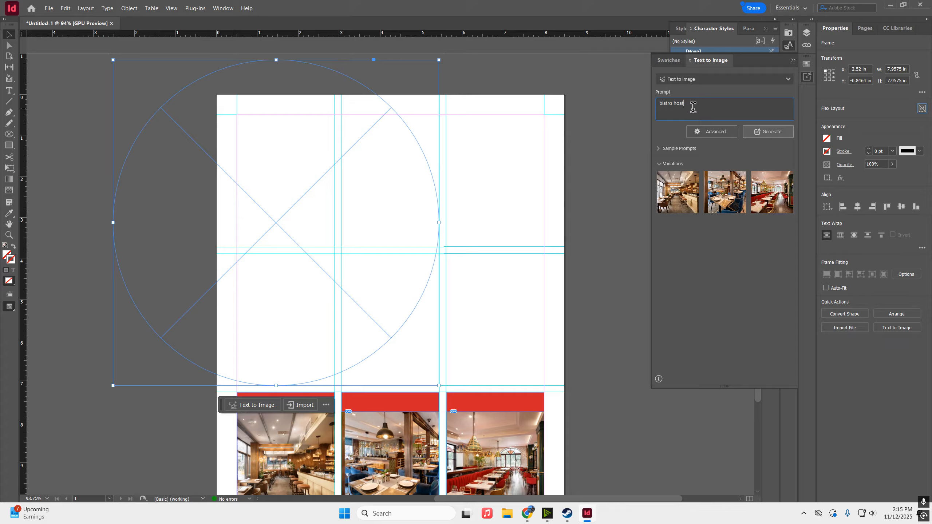
{"action": "left_click", "coordinate": [767, 131]}
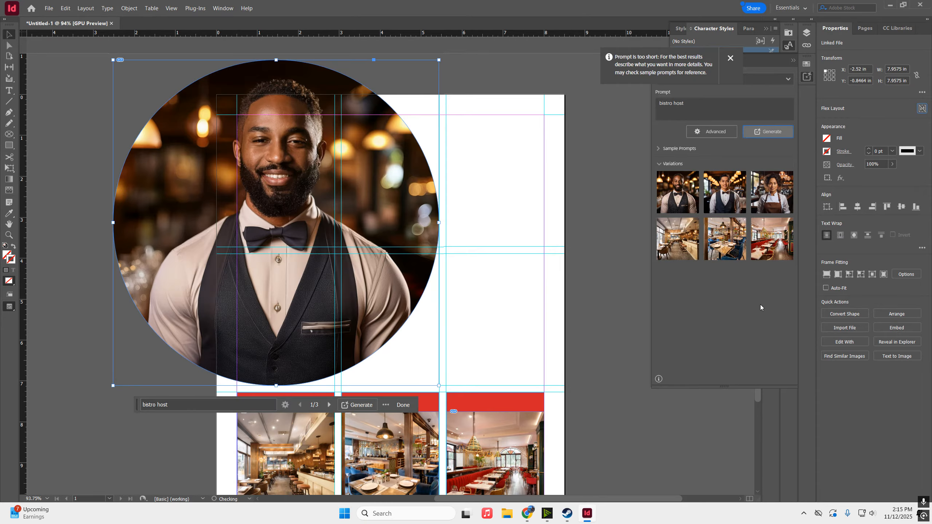
{"action": "left_click", "coordinate": [773, 199]}
{"action": "left_click", "coordinate": [282, 195]}
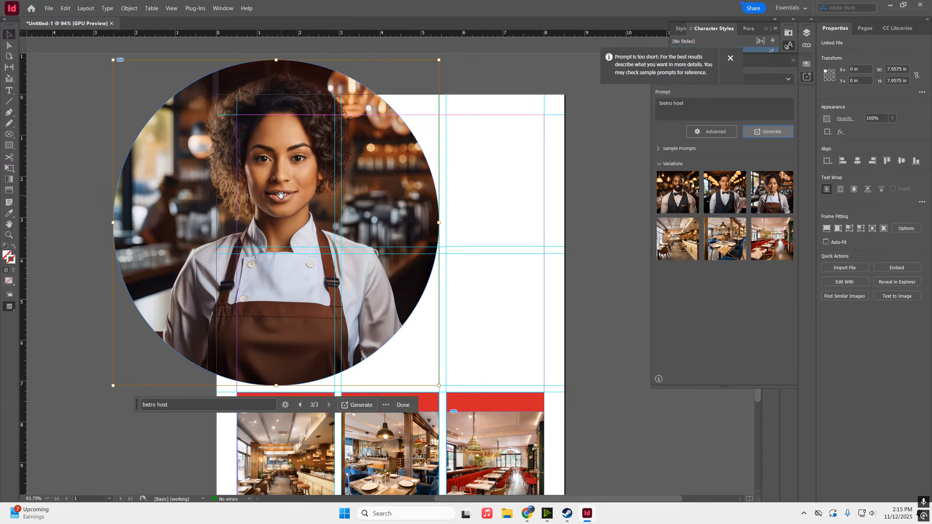
{"action": "key", "text": "w"}
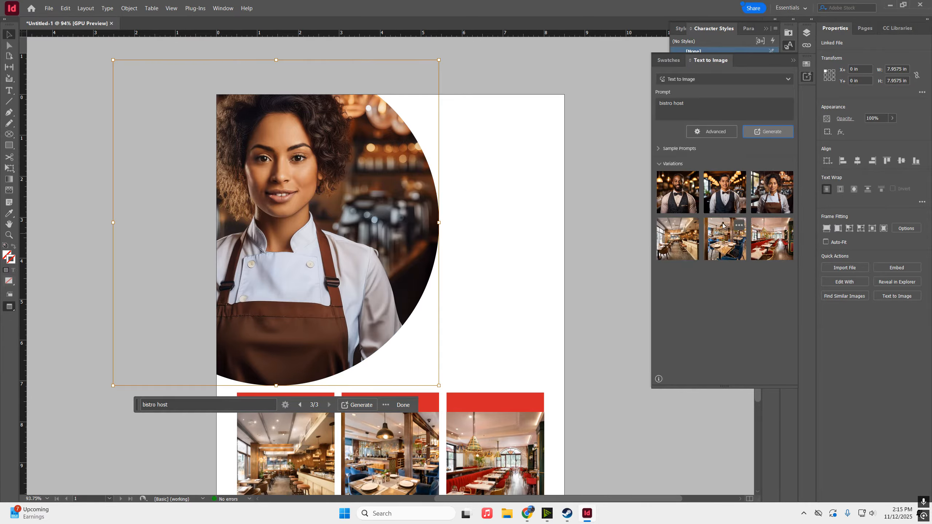
{"action": "key", "text": "w"}
{"action": "left_click", "coordinate": [724, 206]}
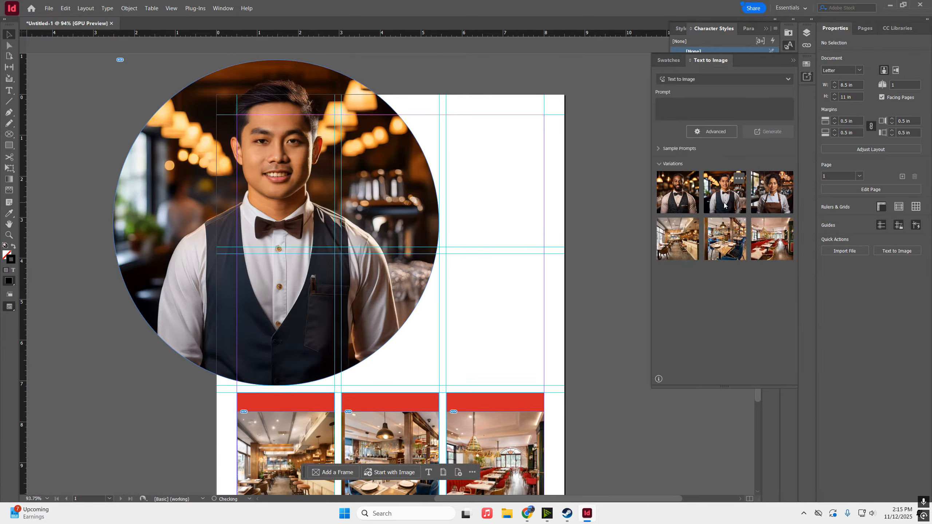
{"action": "left_click", "coordinate": [286, 180]}
Shrink the circle frame slightly from its top-left corner
{"action": "left_click_drag", "start_coordinate": [113, 60], "coordinate": [147, 97]}
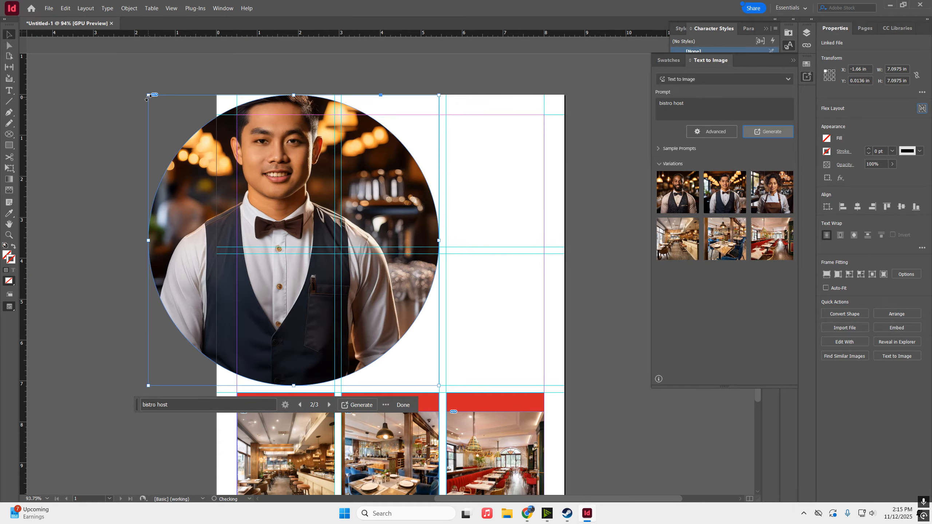
{"action": "key", "text": "ctrl+z"}
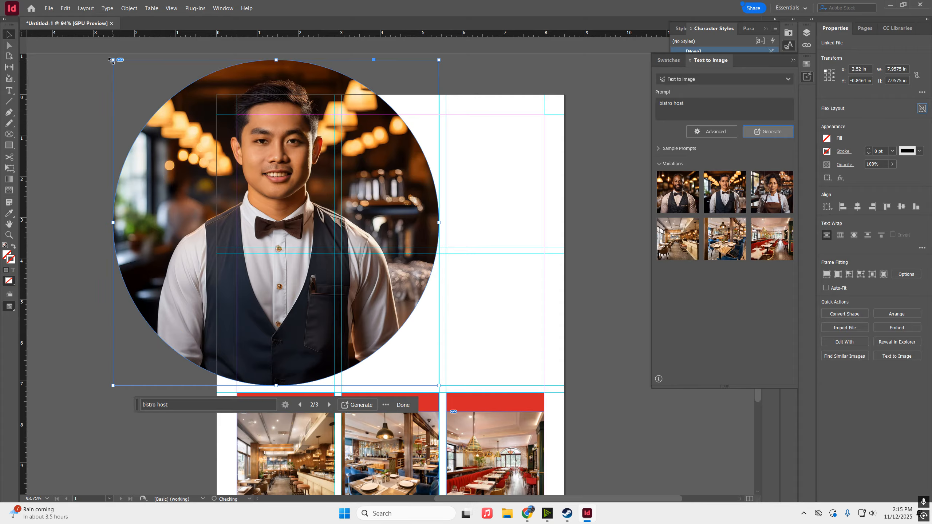
{"action": "left_click_drag", "start_coordinate": [113, 59], "coordinate": [127, 75]}
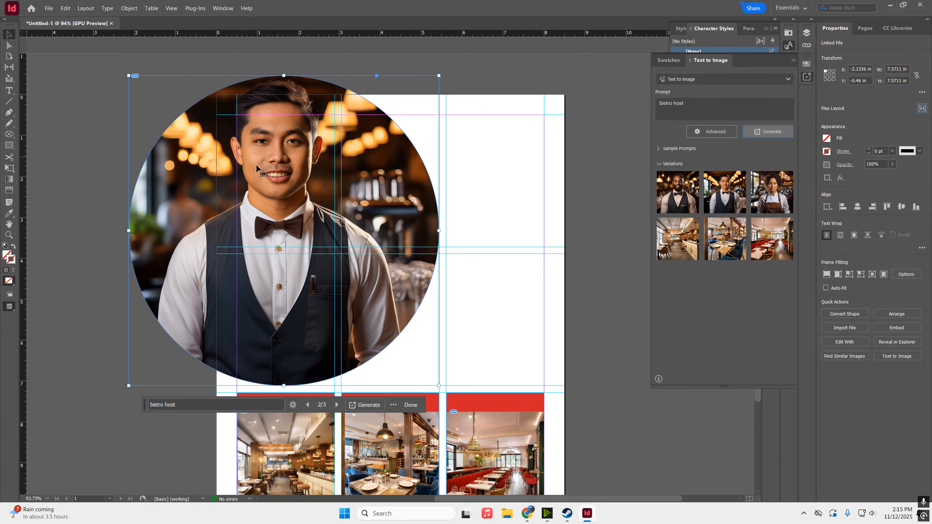
Try shifting the portrait and the circle, undoing each move so the photo stays put
{"action": "double_click", "coordinate": [282, 215]}
{"action": "left_click_drag", "start_coordinate": [281, 214], "coordinate": [387, 238]}
{"action": "key", "text": "Escape"}
{"action": "key", "text": "ctrl+z"}
{"action": "double_click", "coordinate": [289, 184]}
{"action": "key", "text": "ctrl+z"}
{"action": "double_click", "coordinate": [287, 194]}
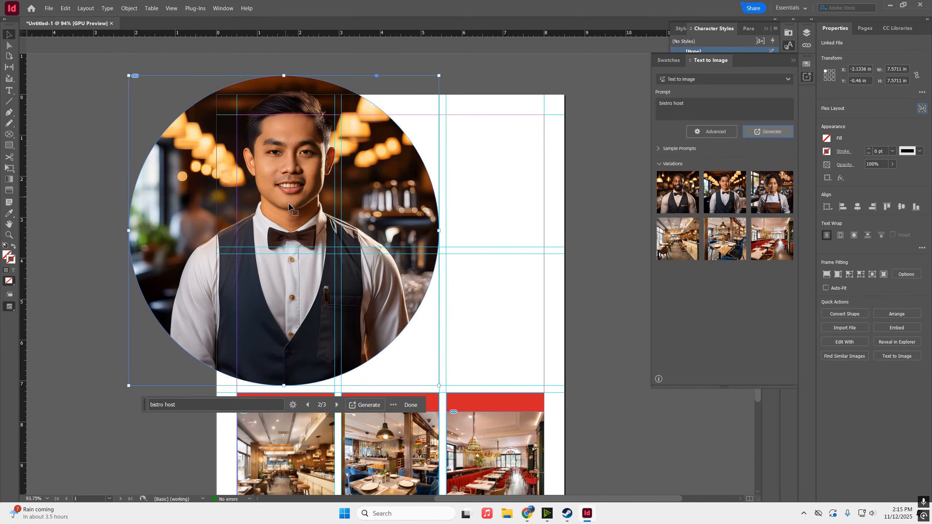
{"action": "left_click_drag", "start_coordinate": [295, 210], "coordinate": [225, 167]}
{"action": "key", "text": "ctrl+z"}
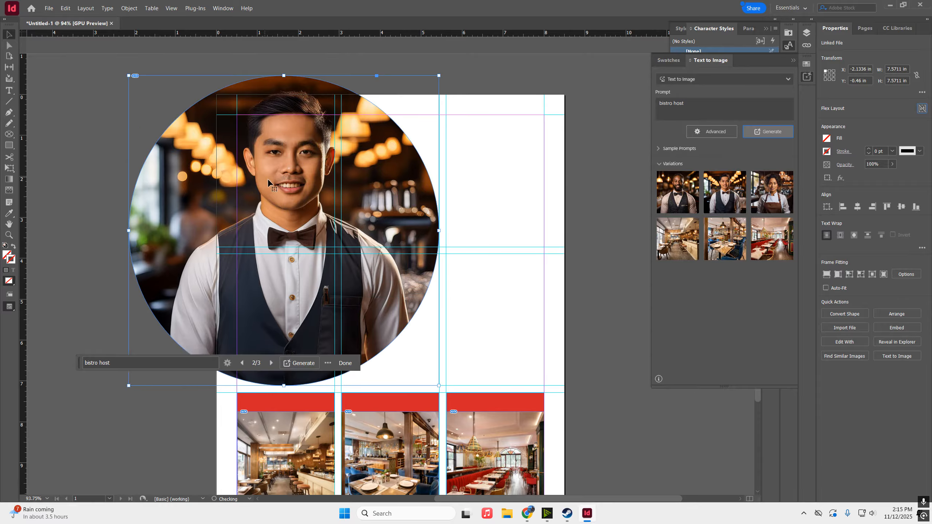
{"action": "double_click", "coordinate": [280, 194]}
{"action": "left_click_drag", "start_coordinate": [280, 195], "coordinate": [323, 227]}
{"action": "key", "text": "ctrl+z"}
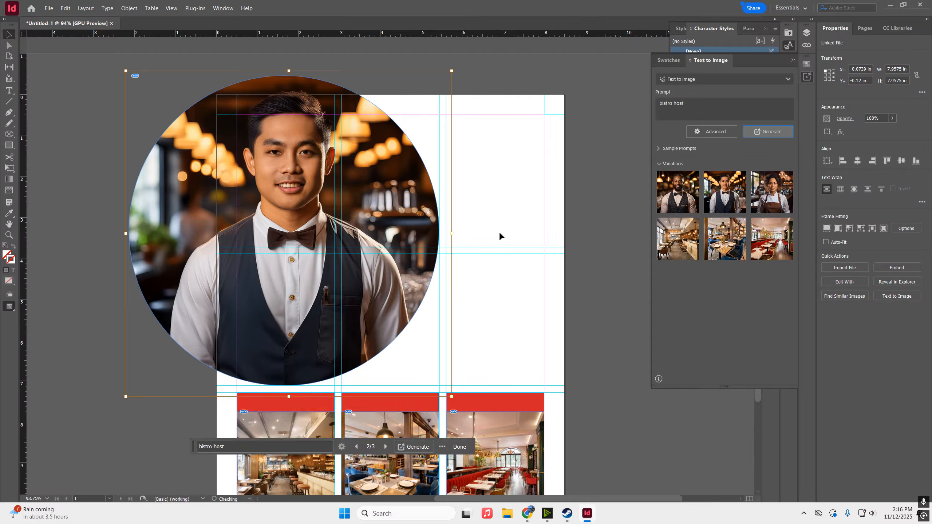
Deselect everything and preview the page layout without guides
{"action": "left_click", "coordinate": [509, 214]}
{"action": "key", "text": "w"}
{"action": "scroll", "coordinate": [543, 206], "scroll_direction": "down", "scroll_amount": 3}
{"action": "scroll", "coordinate": [528, 194], "scroll_direction": "up", "scroll_amount": 2}
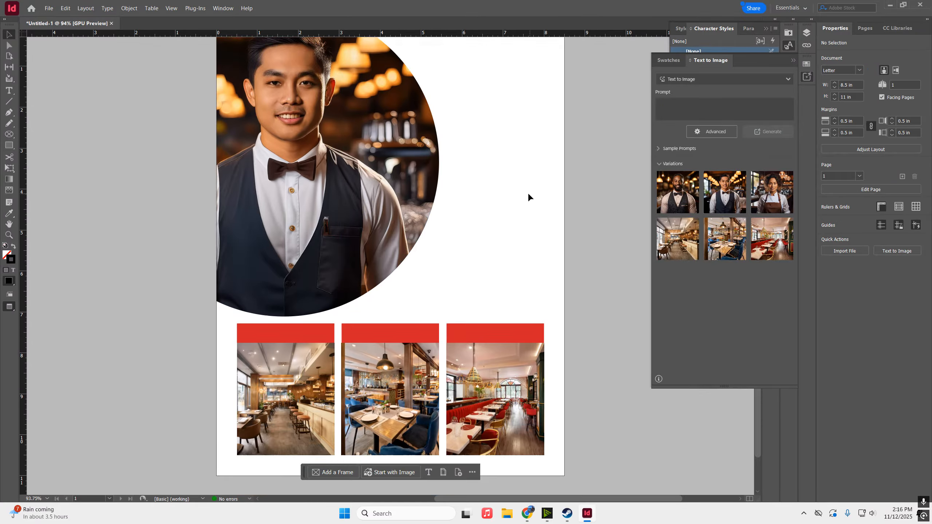
{"action": "scroll", "coordinate": [528, 194], "scroll_direction": "down", "scroll_amount": 1}
{"action": "scroll", "coordinate": [527, 195], "scroll_direction": "up", "scroll_amount": 1}
Give the portrait circle a red C=15 M=100 Y=100 stroke of 4 pt and preview it
{"action": "key", "text": "w"}
{"action": "left_click", "coordinate": [433, 183]}
{"action": "left_click", "coordinate": [826, 151]}
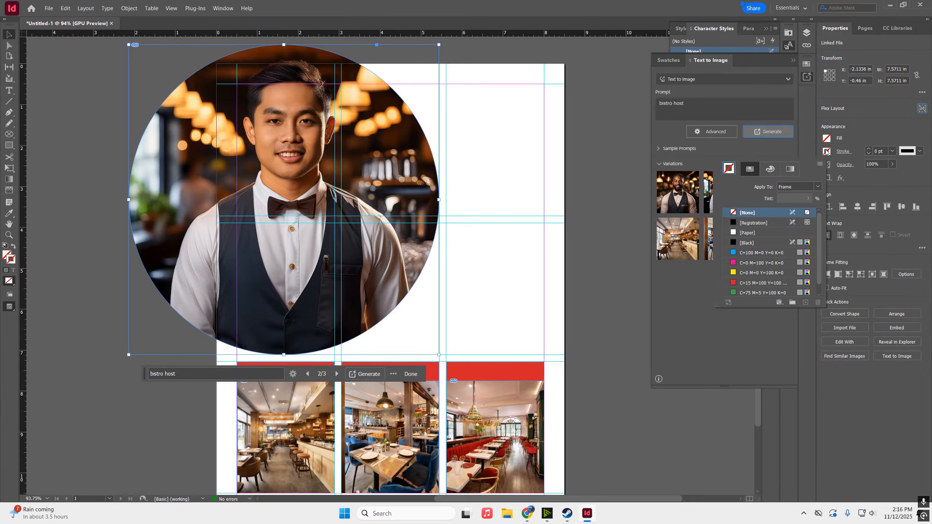
{"action": "left_click", "coordinate": [731, 283]}
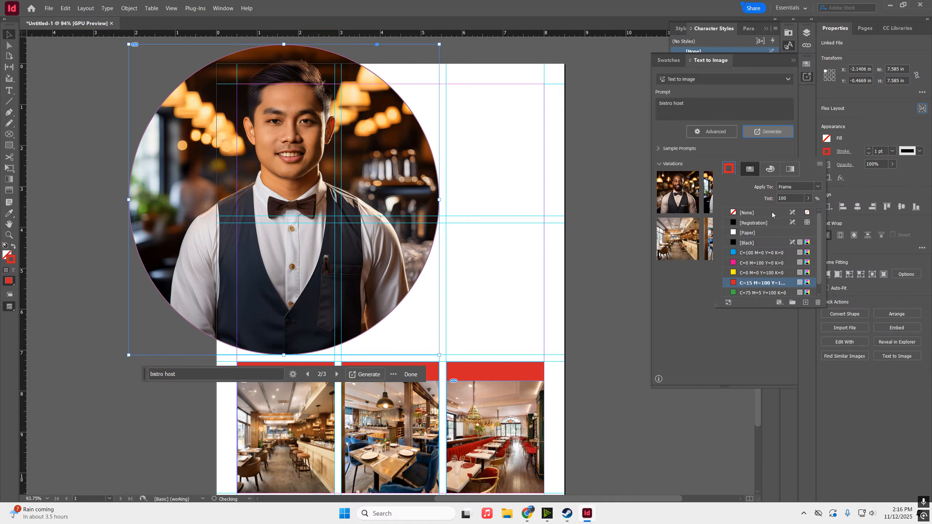
{"action": "left_click", "coordinate": [868, 151]}
{"action": "left_click", "coordinate": [868, 149]}
{"action": "left_click", "coordinate": [868, 149]}
{"action": "left_click", "coordinate": [868, 149]}
{"action": "left_click", "coordinate": [540, 193]}
{"action": "key", "text": "w"}
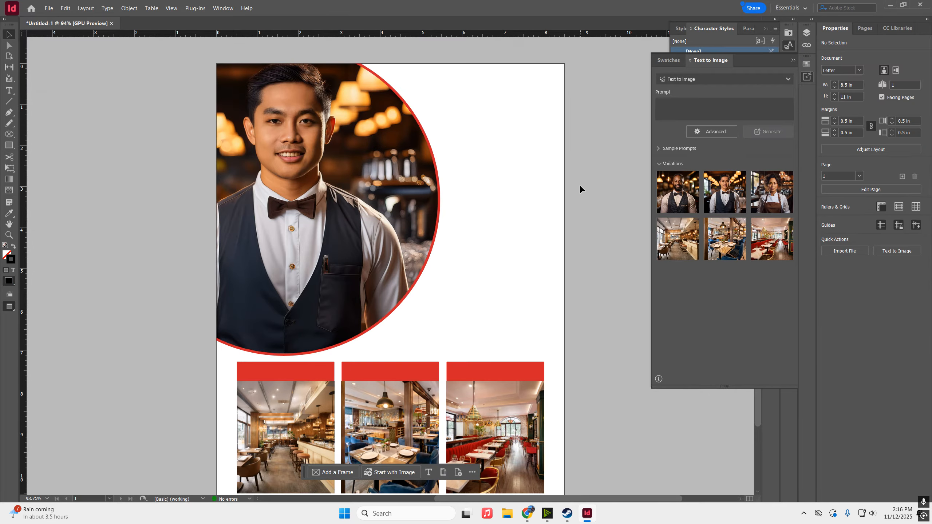
{"action": "key", "text": "w"}
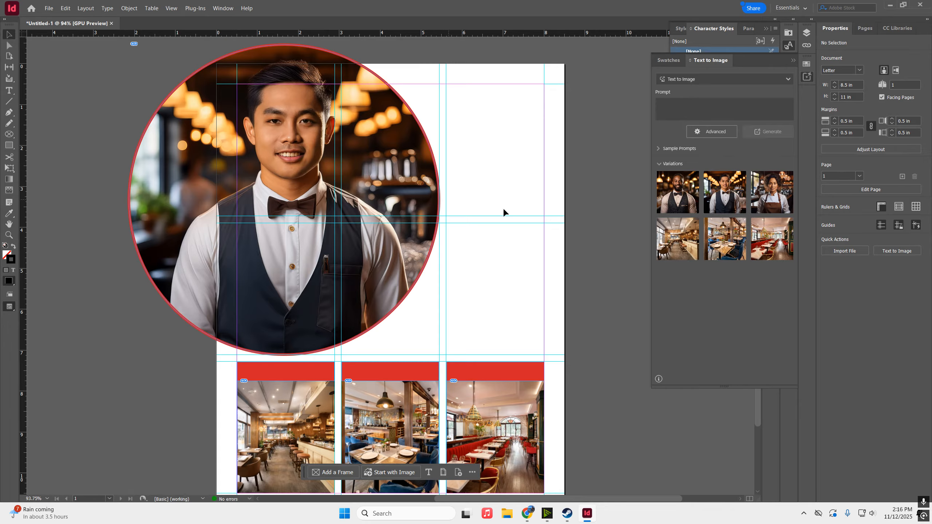
Align the circle's red stroke to the inside
{"action": "left_click", "coordinate": [394, 140]}
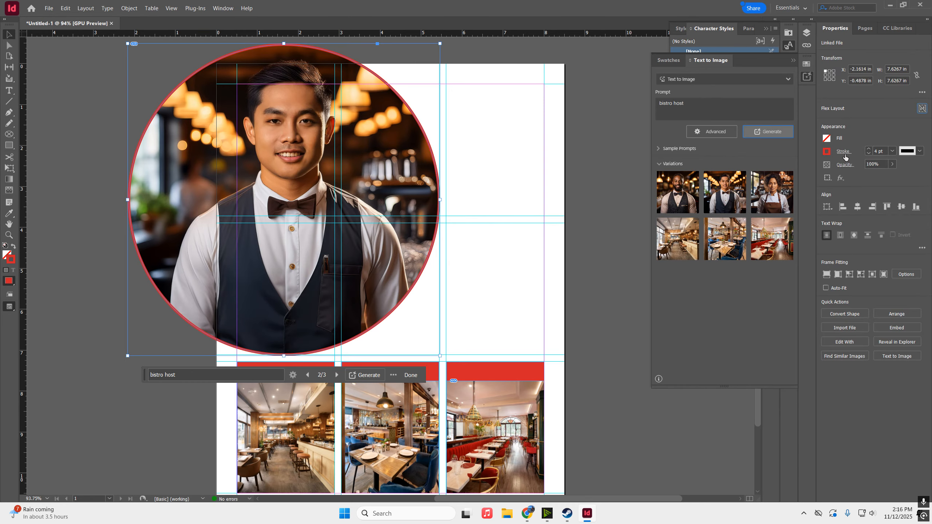
{"action": "left_click", "coordinate": [842, 151]}
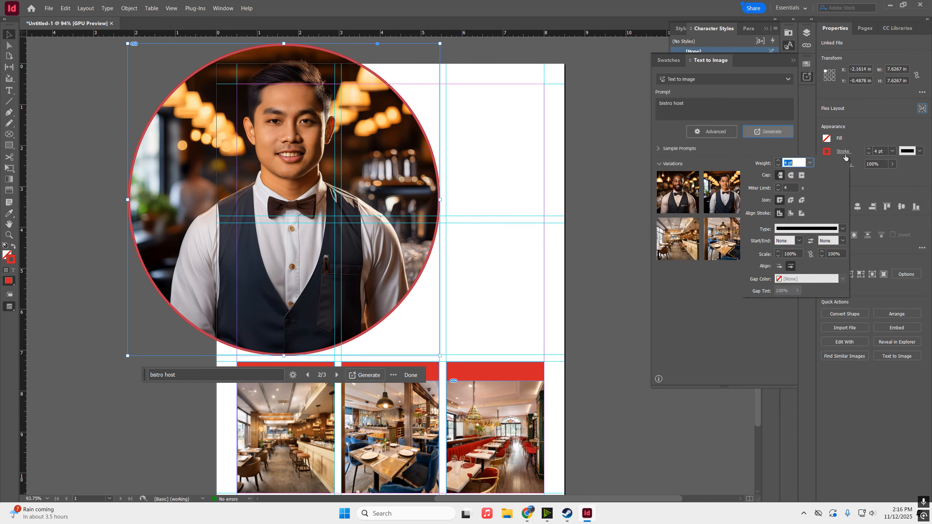
{"action": "left_click", "coordinate": [792, 214]}
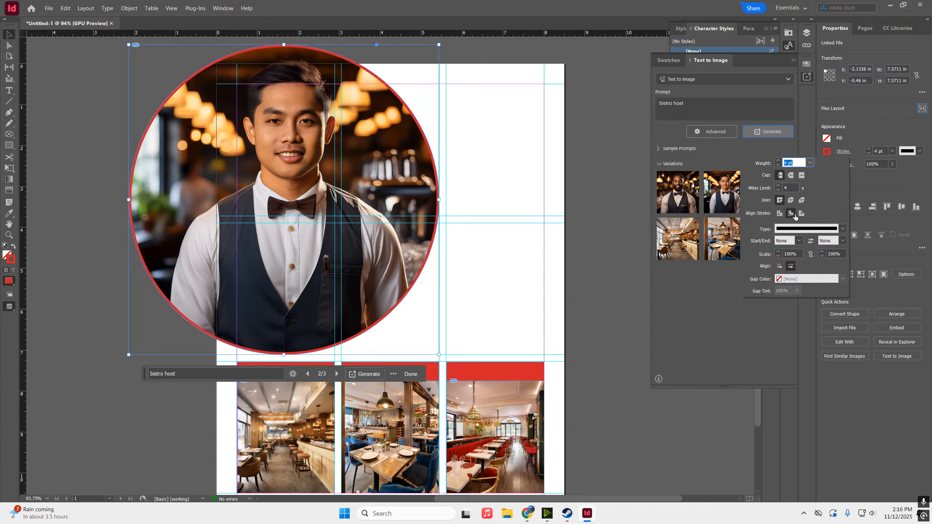
{"action": "left_click", "coordinate": [839, 153]}
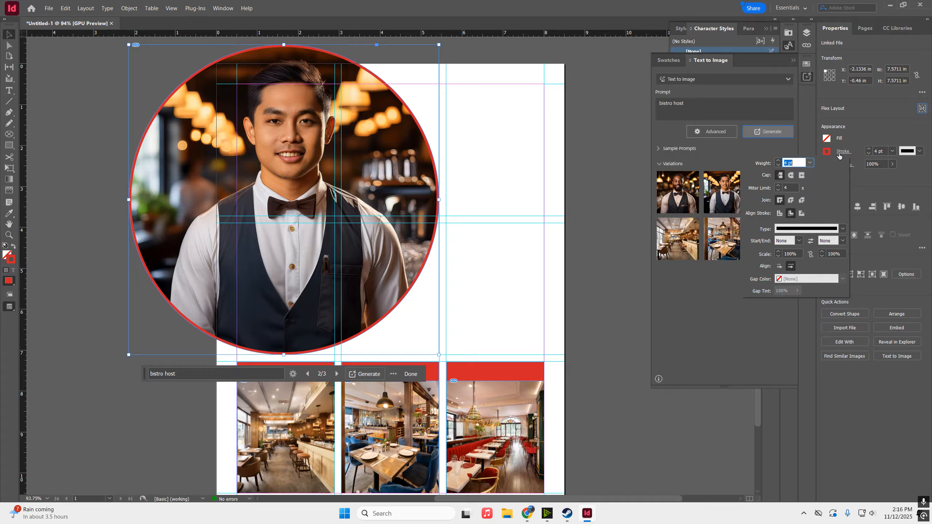
Deselect the portrait circle and switch to the Type tool
{"action": "left_click", "coordinate": [539, 151]}
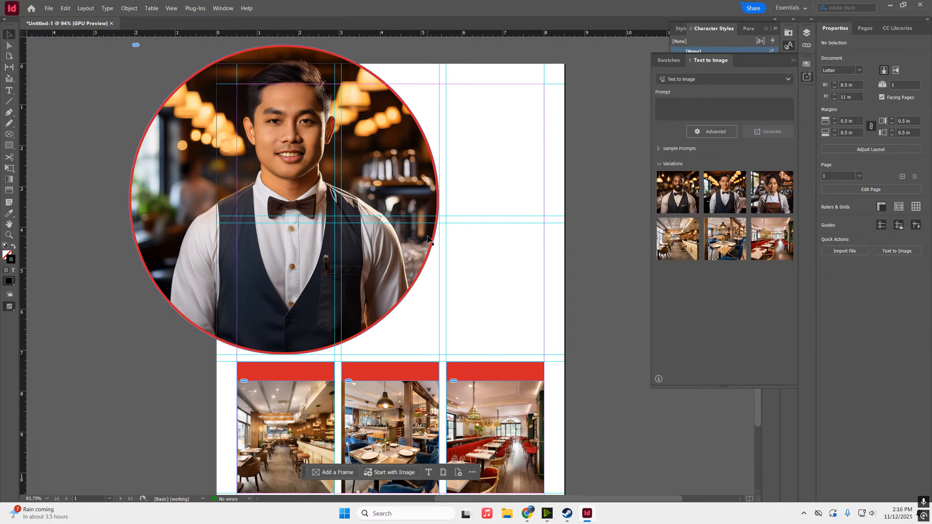
{"action": "left_click", "coordinate": [9, 94]}
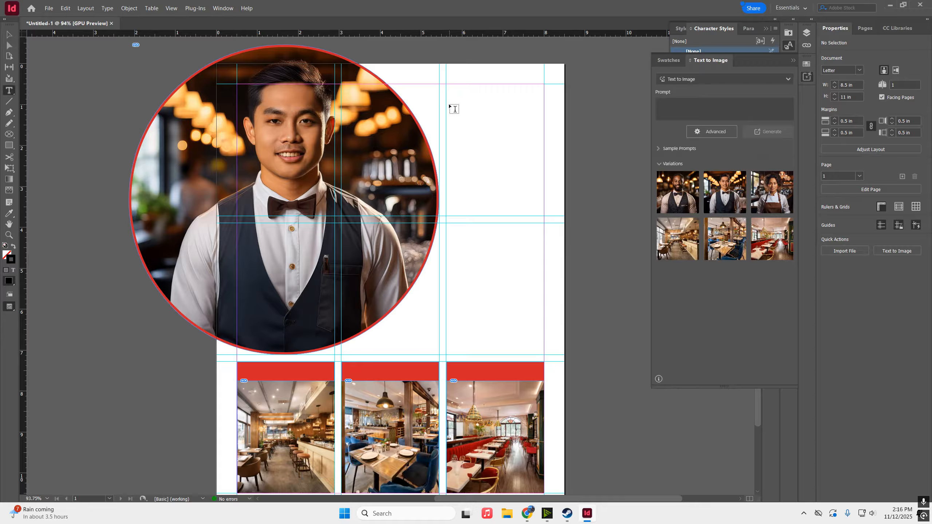
Type 'Grand Opening' in a top-right text frame at 43 pt, centred on one line
{"action": "left_click_drag", "start_coordinate": [447, 106], "coordinate": [544, 166]}
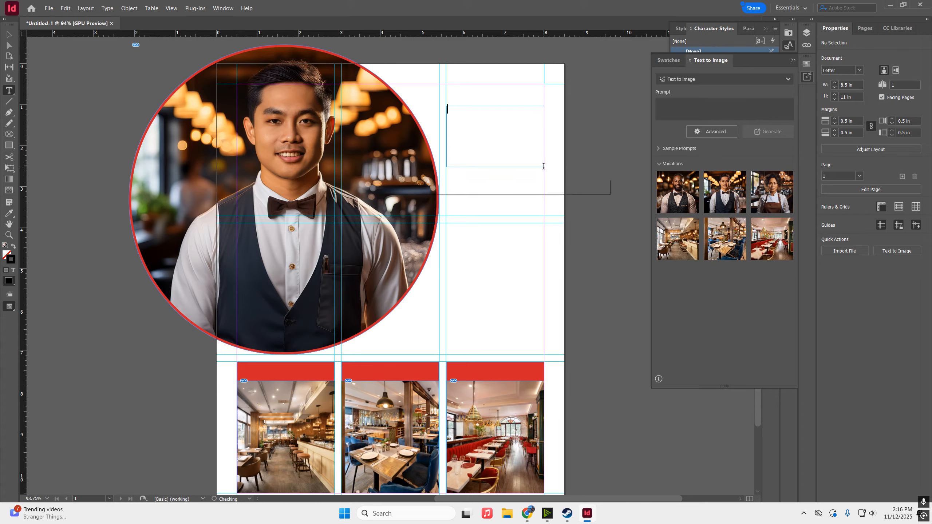
{"action": "type", "text": "Grand Opening"}
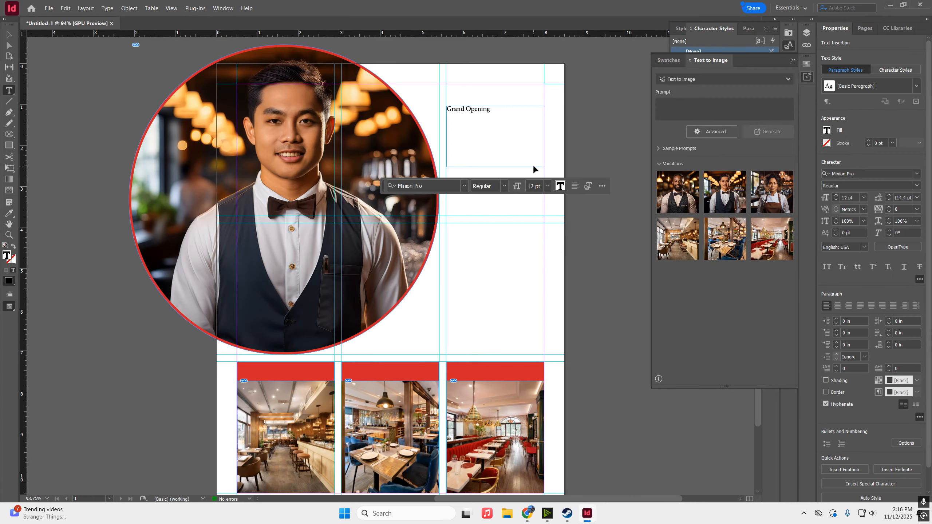
{"action": "key", "text": "ctrl+a"}
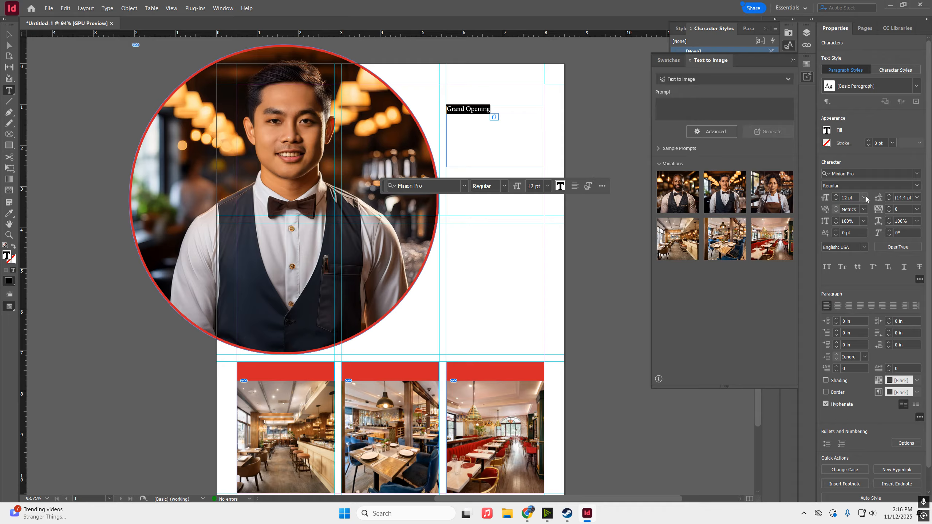
{"action": "left_click", "coordinate": [836, 196]}
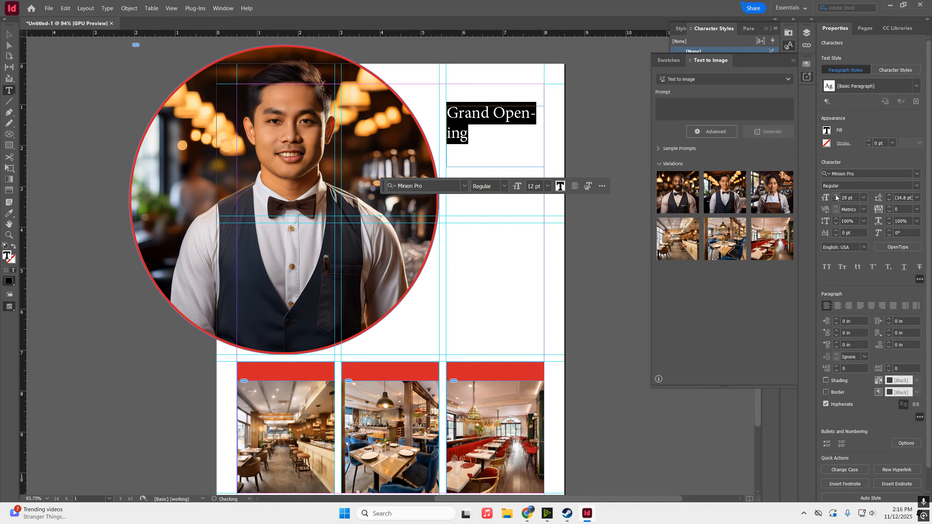
{"action": "left_click", "coordinate": [836, 196]}
{"action": "left_click", "coordinate": [835, 196]}
{"action": "left_click", "coordinate": [836, 196]}
{"action": "left_click", "coordinate": [835, 195]}
{"action": "left_click", "coordinate": [835, 195]}
{"action": "left_click", "coordinate": [835, 195]}
{"action": "left_click", "coordinate": [835, 195]}
{"action": "left_click", "coordinate": [835, 196]}
{"action": "left_click", "coordinate": [835, 196]}
{"action": "left_click", "coordinate": [835, 195]}
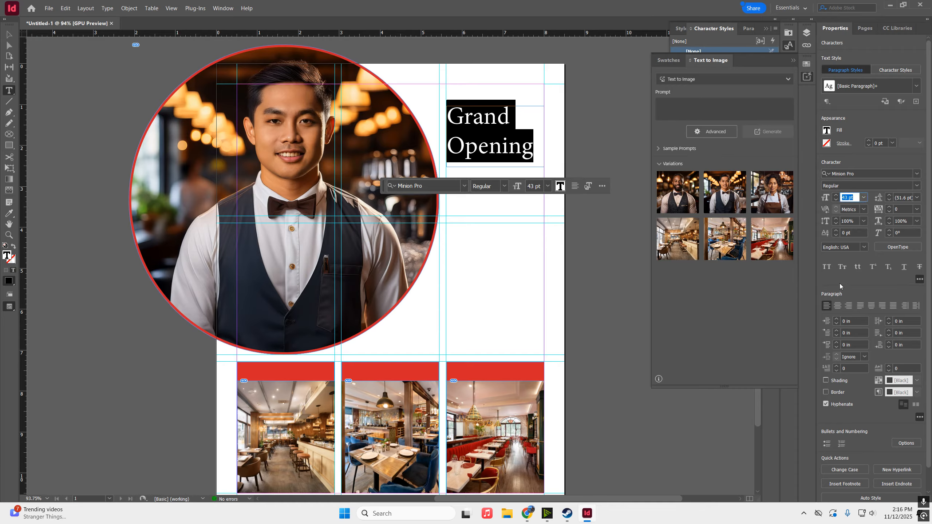
{"action": "left_click", "coordinate": [836, 306]}
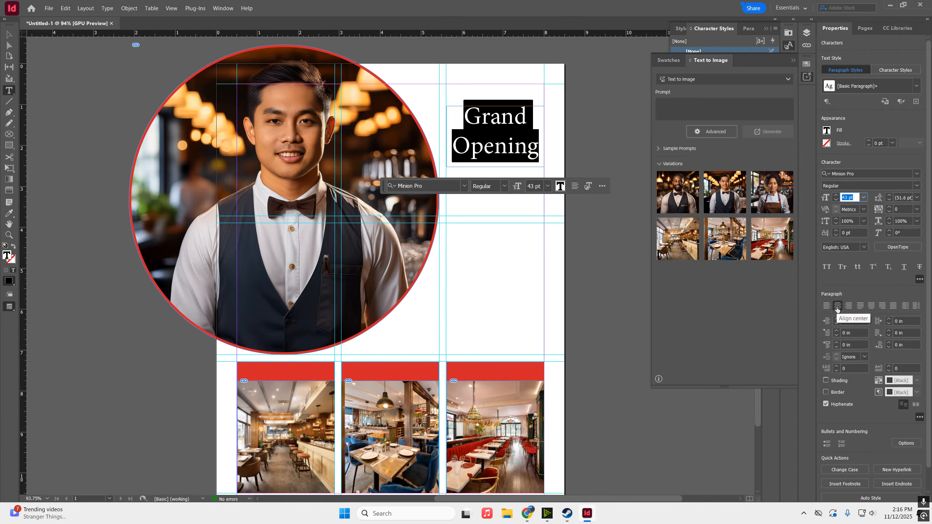
{"action": "left_click", "coordinate": [527, 118]}
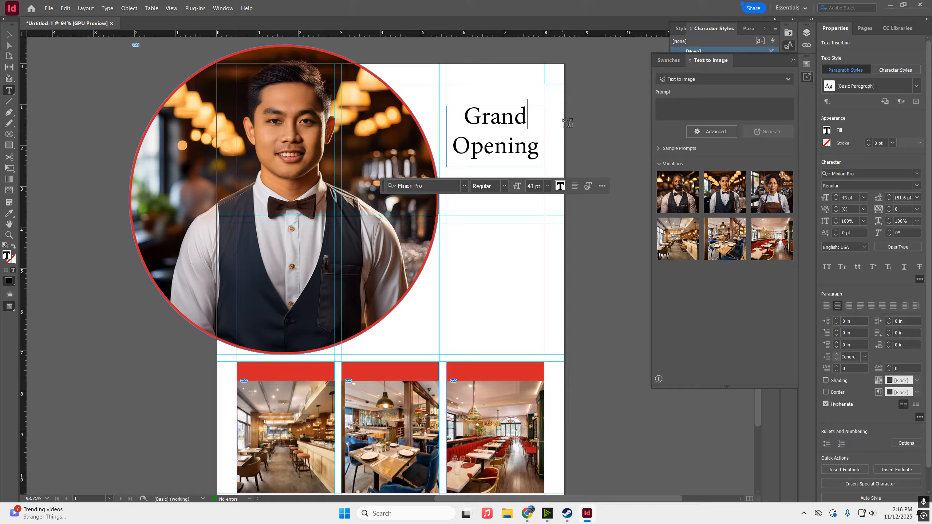
{"action": "key", "text": "Delete"}
Colour the headline text with the red C=15 M=100 Y=100 swatch
{"action": "left_click", "coordinate": [9, 35]}
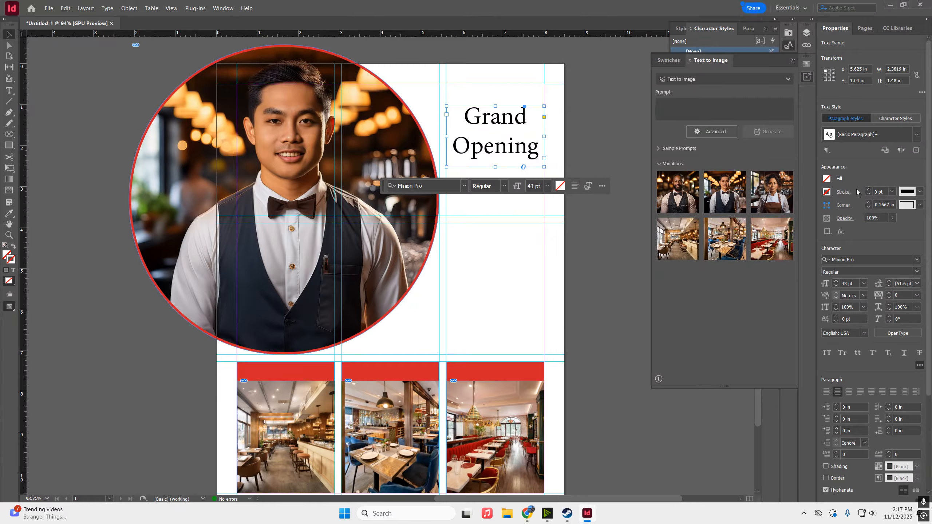
{"action": "double_click", "coordinate": [482, 119]}
{"action": "key", "text": "ctrl+a"}
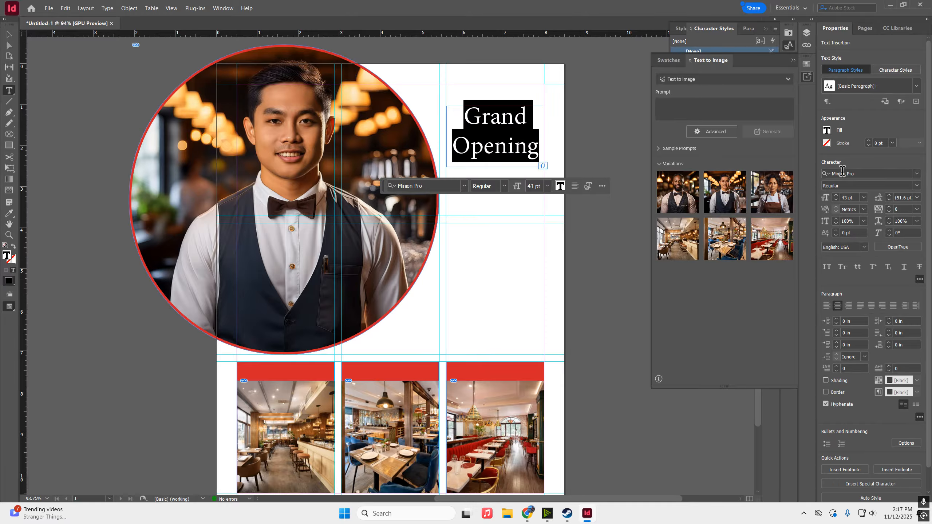
{"action": "left_click", "coordinate": [826, 131]}
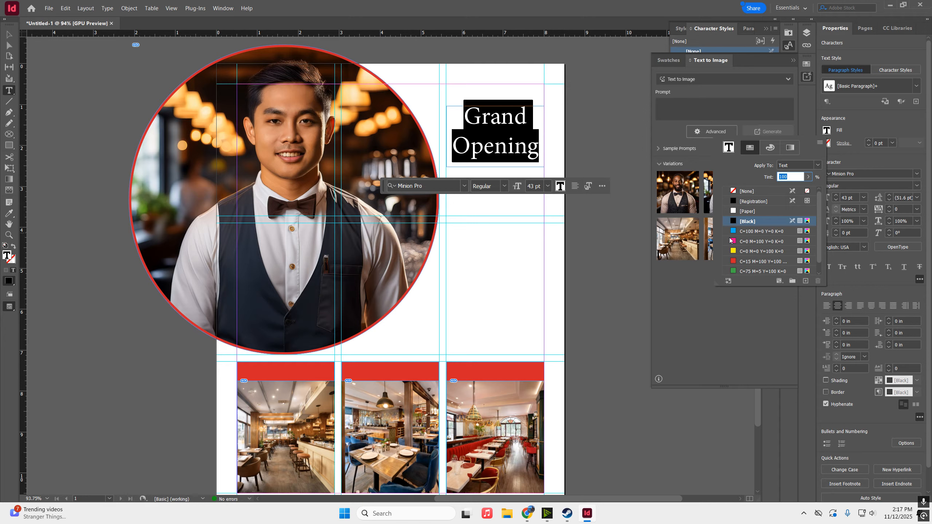
{"action": "left_click", "coordinate": [732, 261]}
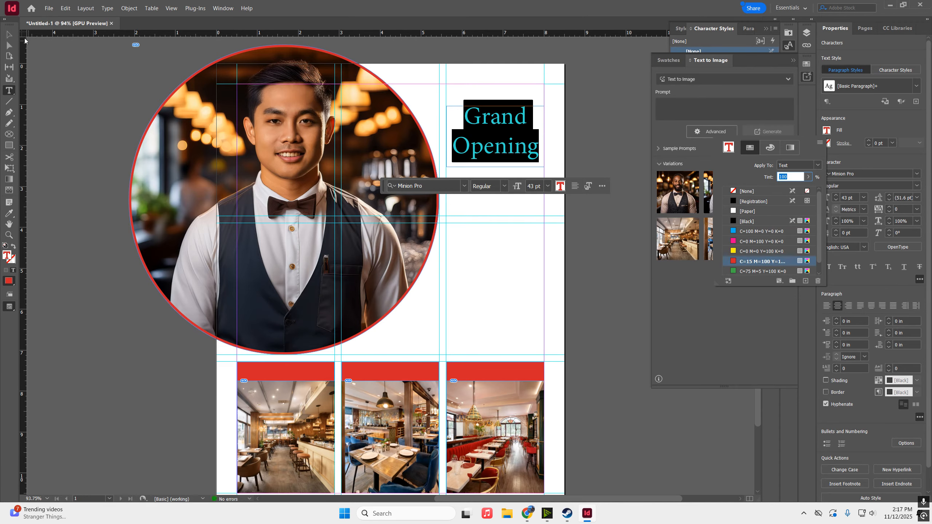
{"action": "left_click", "coordinate": [9, 35]}
{"action": "left_click", "coordinate": [9, 34]}
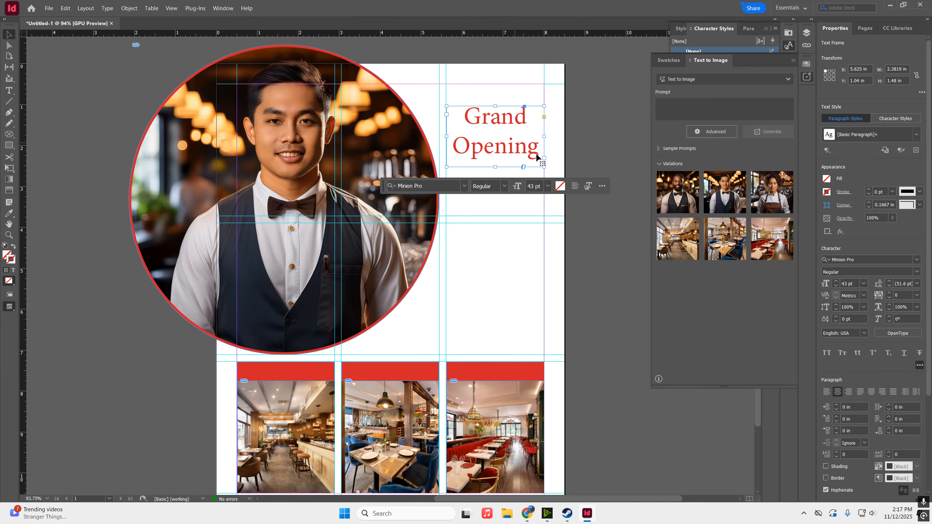
Deselect the red headline and preview the page without guides before returning to normal view
{"action": "left_click", "coordinate": [605, 161]}
{"action": "key", "text": "w"}
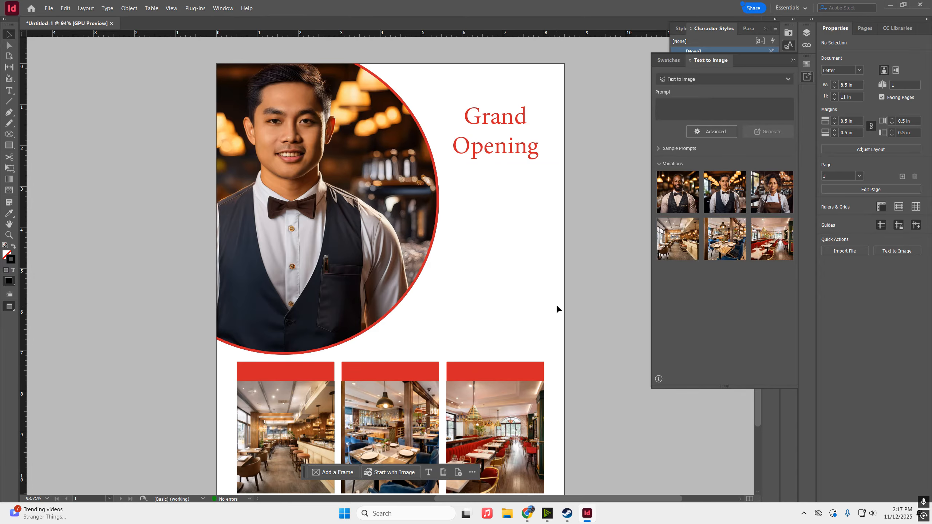
{"action": "scroll", "coordinate": [588, 278], "scroll_direction": "down", "scroll_amount": 1}
{"action": "key", "text": "w"}
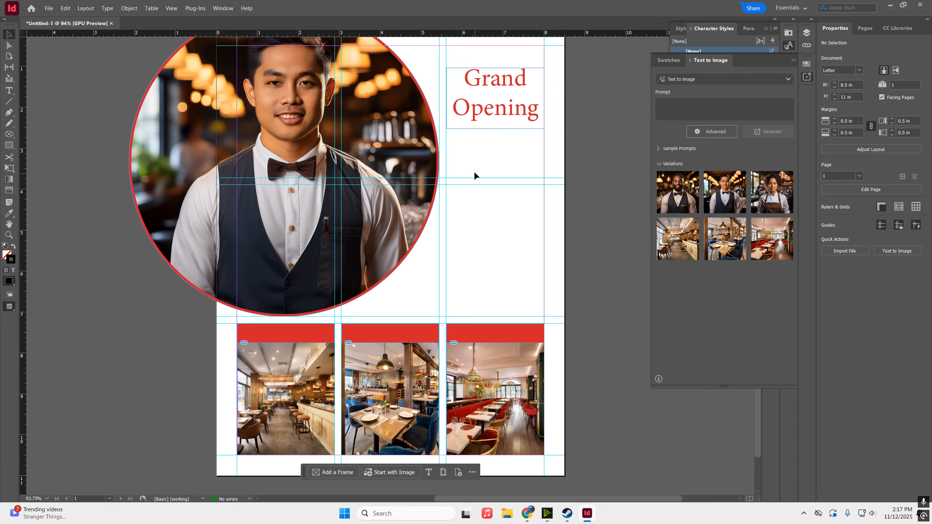
{"action": "left_click", "coordinate": [11, 91]}
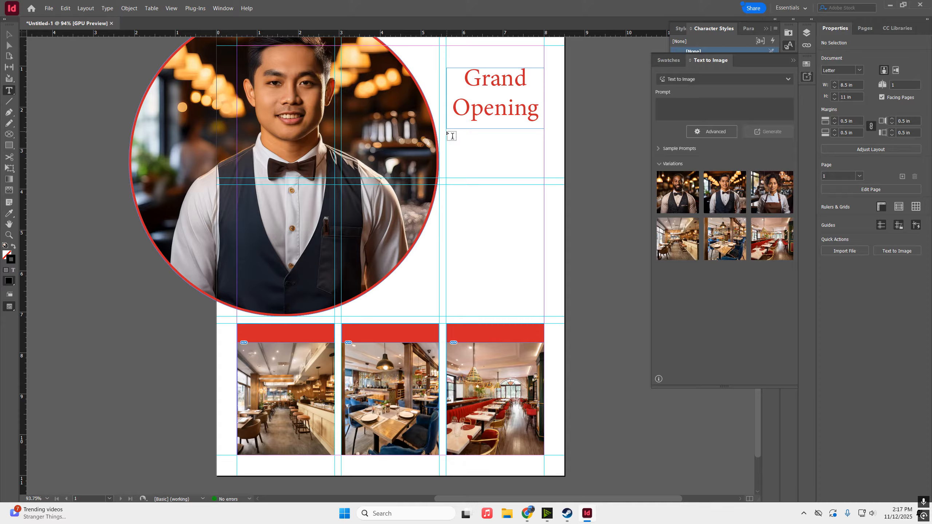
Draw a body text frame below the headline, fill it with placeholder text, and preview
{"action": "left_click_drag", "start_coordinate": [446, 129], "coordinate": [542, 318]}
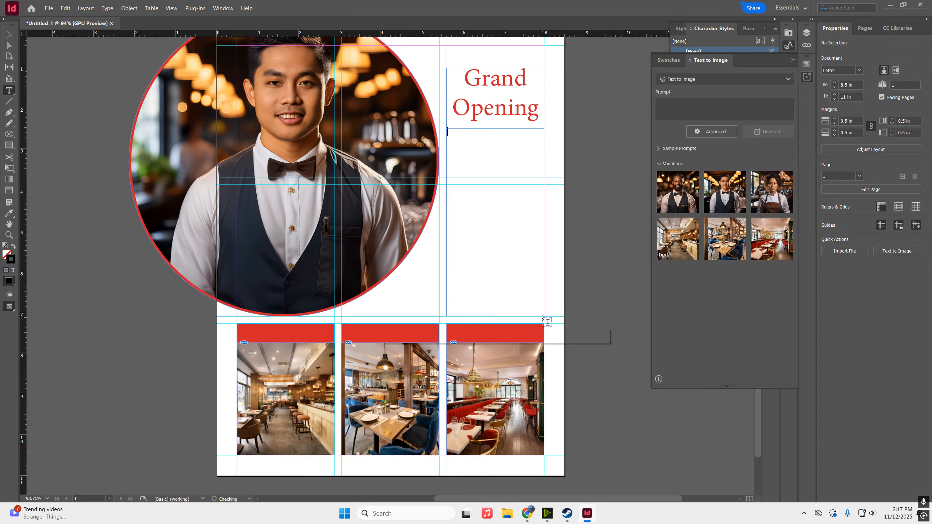
{"action": "left_click", "coordinate": [101, 9]}
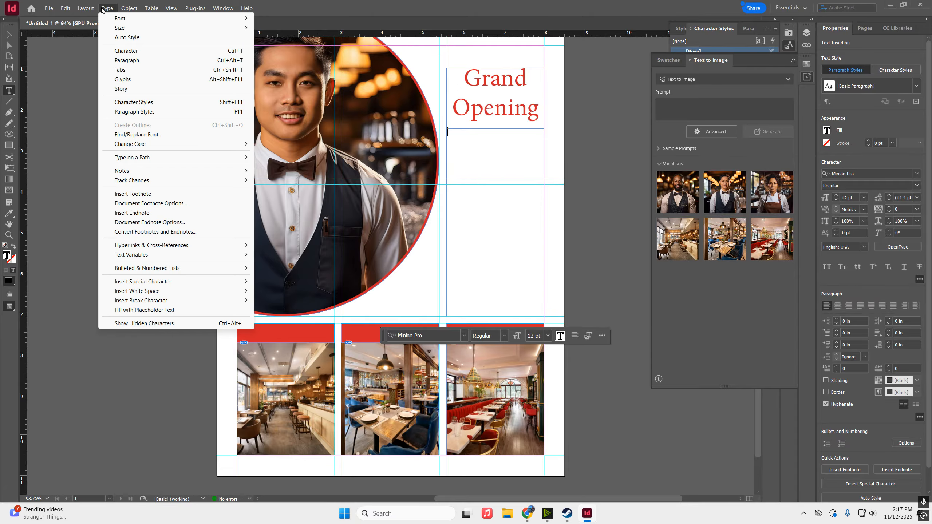
{"action": "left_click", "coordinate": [117, 6]}
{"action": "left_click", "coordinate": [117, 7]}
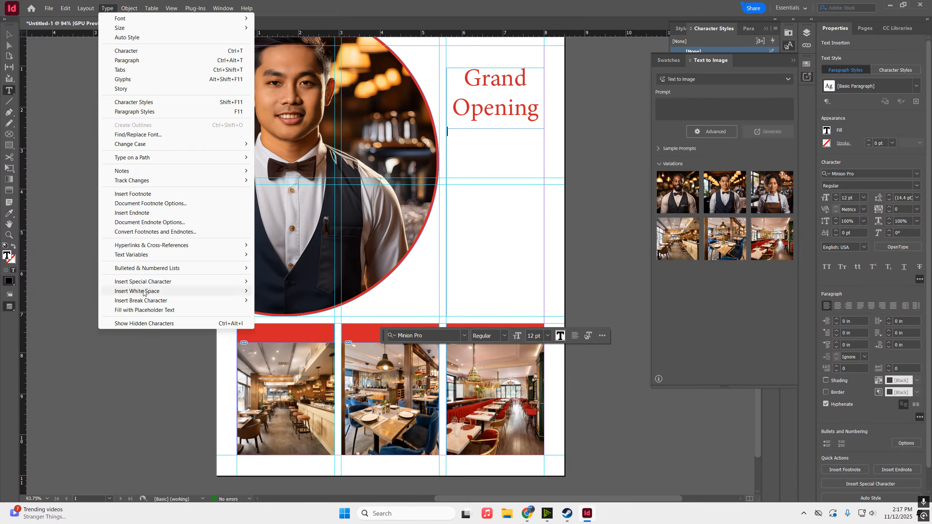
{"action": "left_click", "coordinate": [149, 310]}
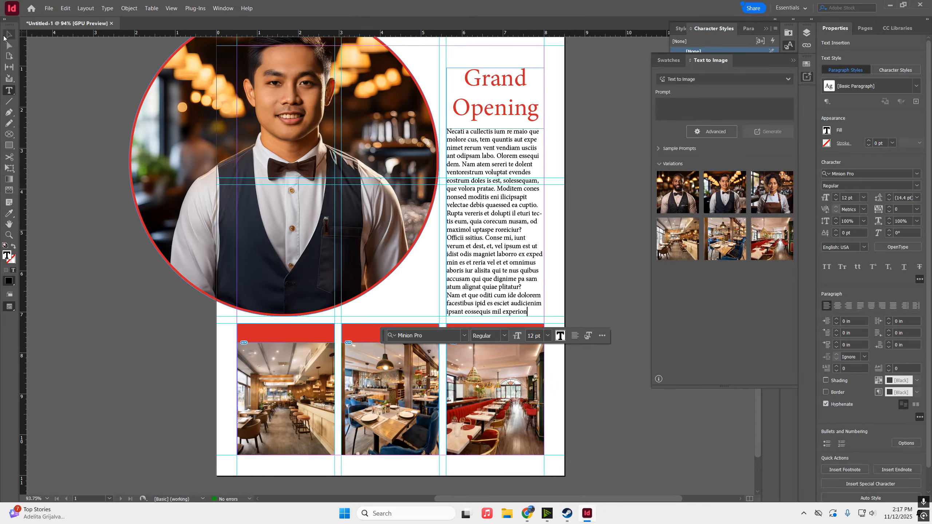
{"action": "left_click", "coordinate": [8, 36]}
{"action": "left_click", "coordinate": [69, 80]}
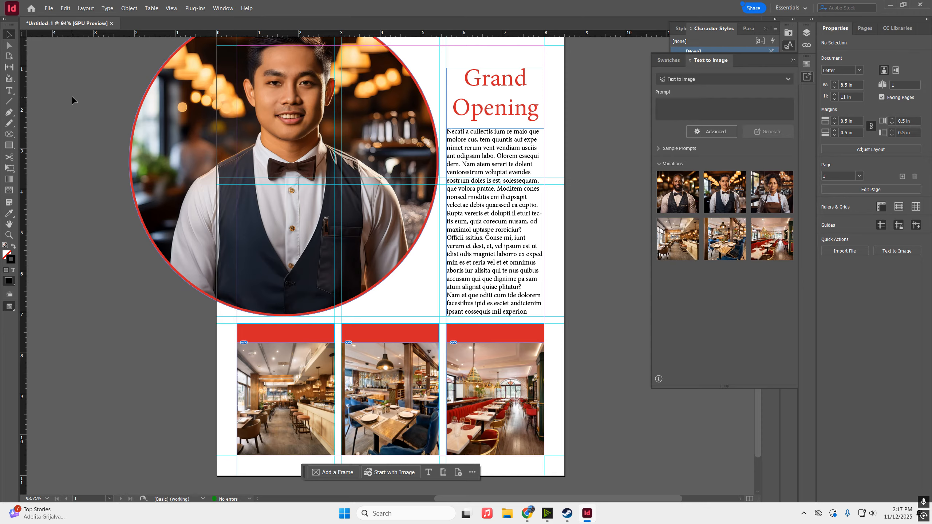
{"action": "key", "text": "w"}
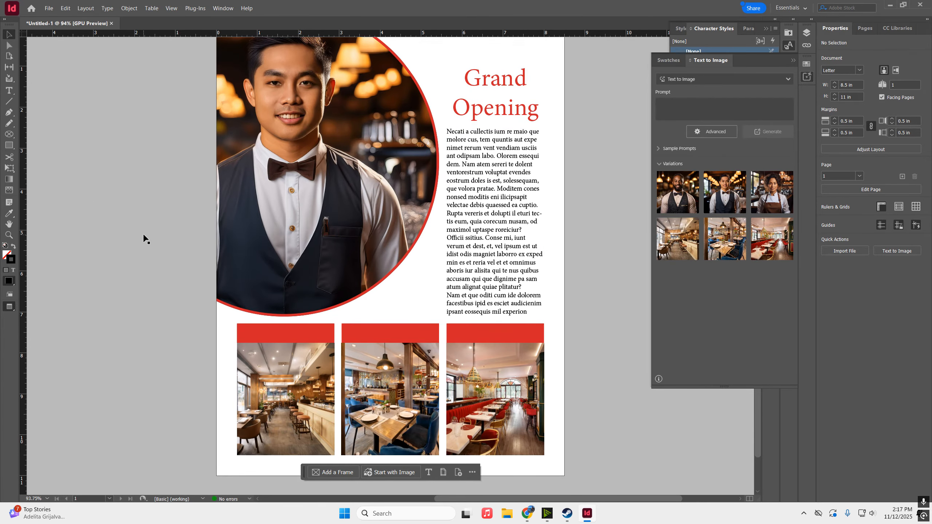
Start a Free Samples text frame inside the first red bar
{"action": "key", "text": "w"}
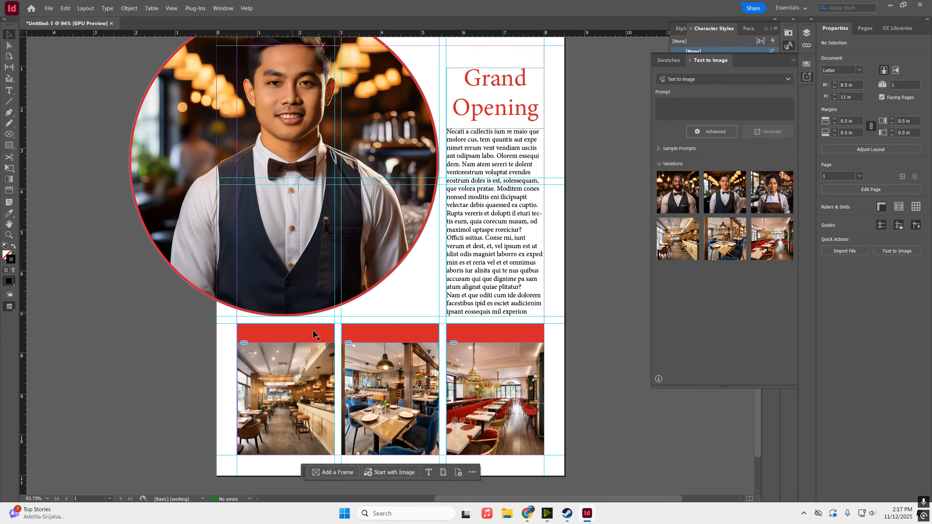
{"action": "left_click", "coordinate": [287, 341]}
{"action": "left_click", "coordinate": [10, 90]}
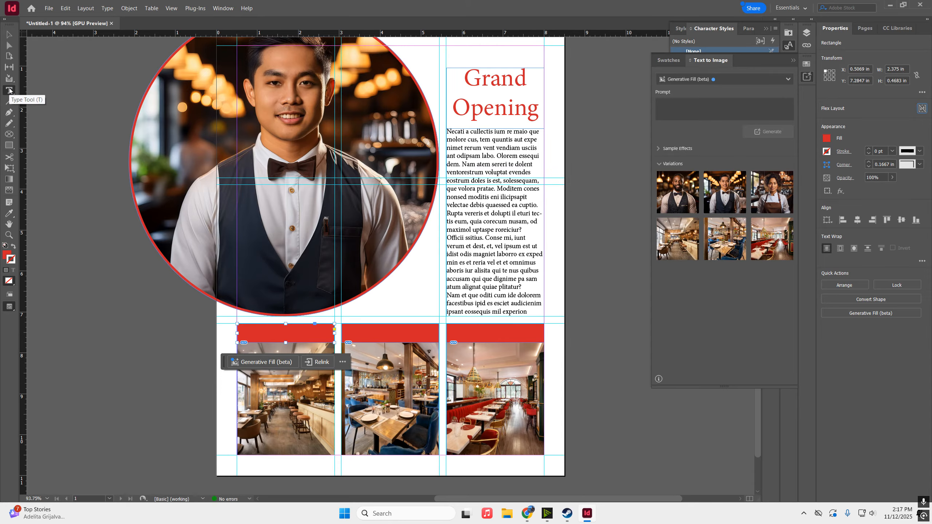
{"action": "left_click", "coordinate": [244, 329]}
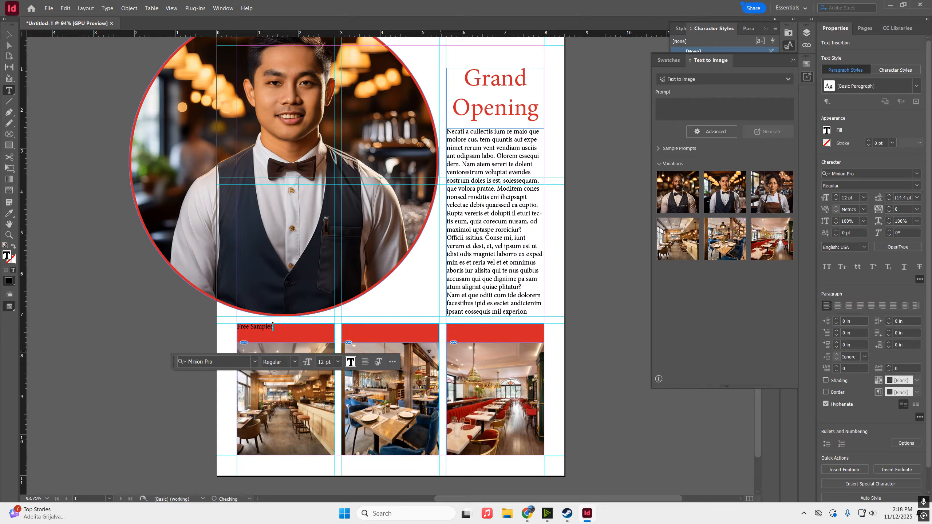
Color the Free Samples text [Paper] white
{"action": "key", "text": "ctrl+a"}
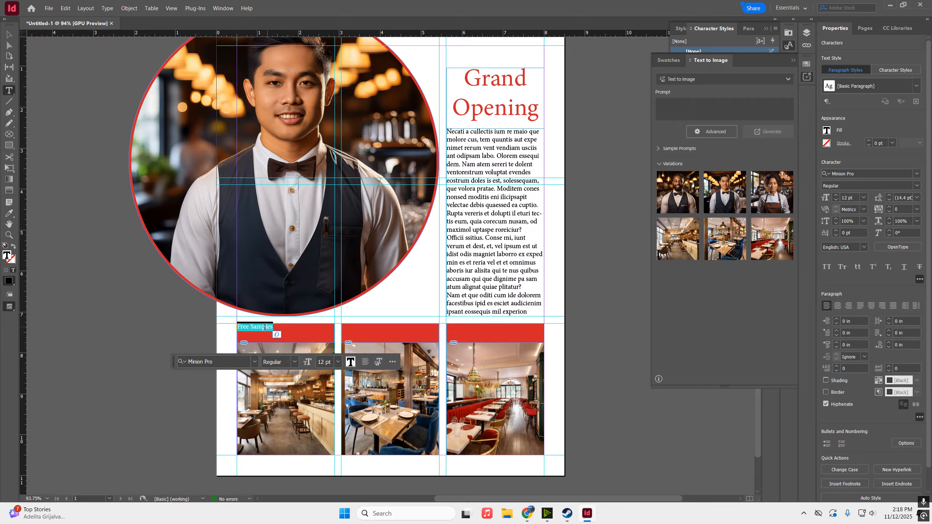
{"action": "left_click", "coordinate": [827, 131]}
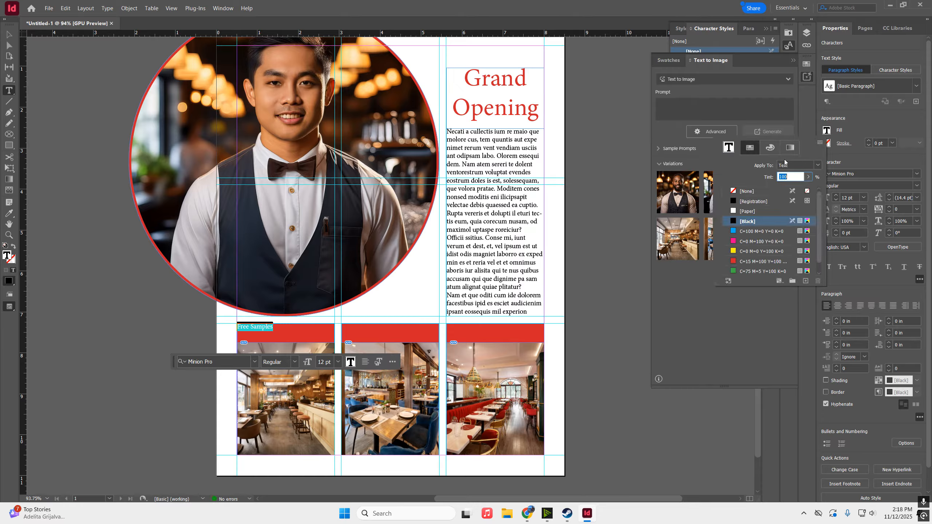
{"action": "left_click", "coordinate": [746, 210]}
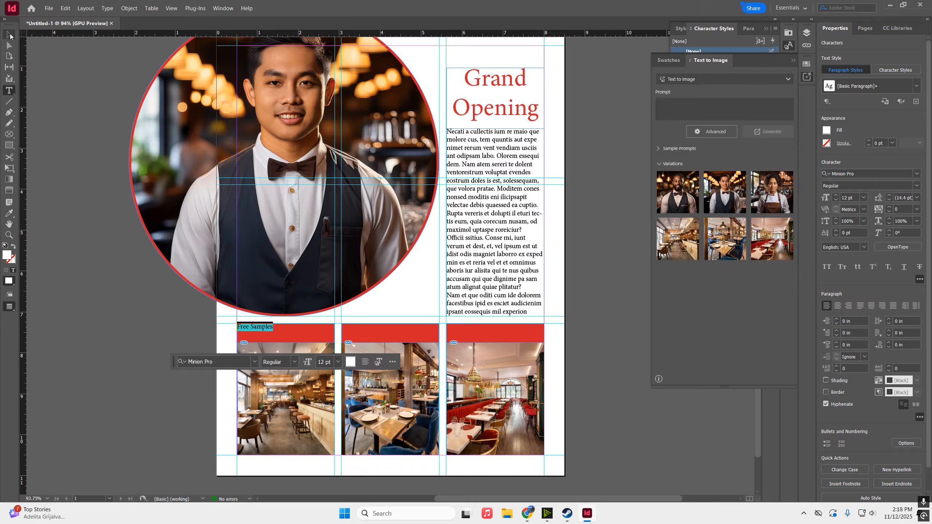
{"action": "left_click", "coordinate": [112, 307]}
Nudge the Free Samples frame down and right, trying and then undoing a white frame fill
{"action": "left_click", "coordinate": [9, 34]}
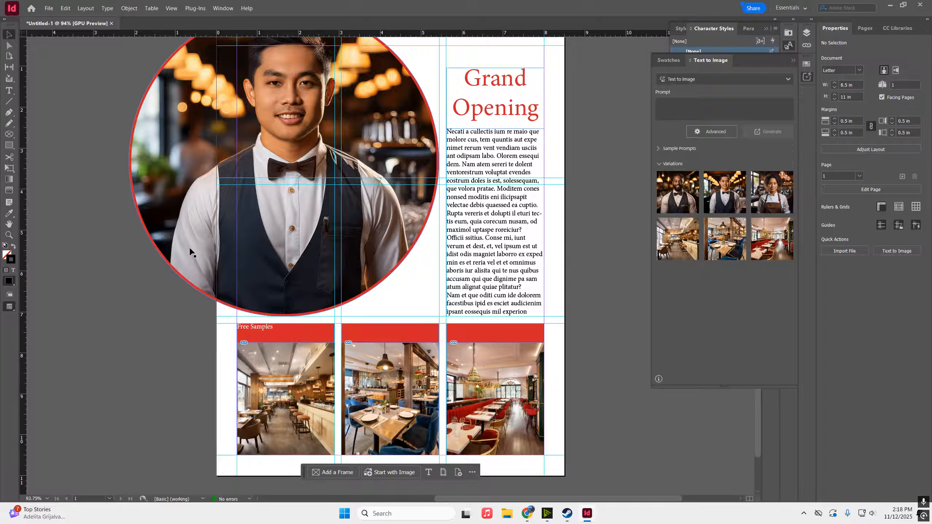
{"action": "left_click", "coordinate": [272, 337]}
{"action": "mouse_move", "coordinate": [272, 337]}
{"action": "left_mouse_down"}
{"action": "mouse_move", "coordinate": [284, 342]}
{"action": "mouse_move", "coordinate": [276, 335]}
{"action": "left_mouse_up"}
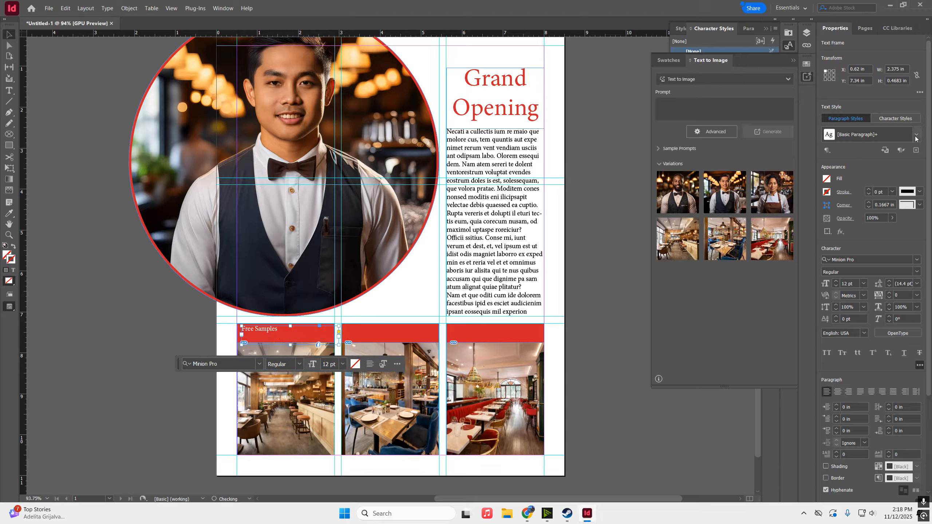
{"action": "left_click", "coordinate": [826, 180]}
{"action": "left_click", "coordinate": [745, 260]}
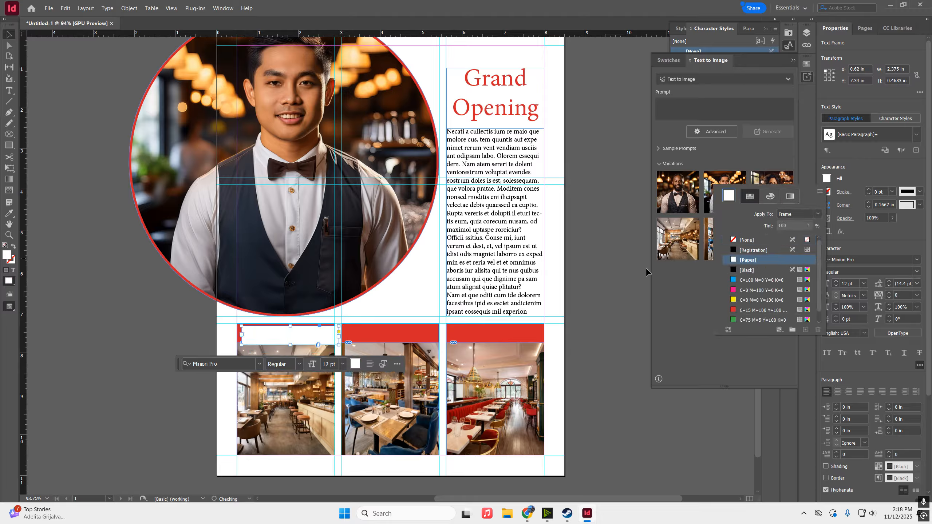
{"action": "key", "text": "ctrl+z"}
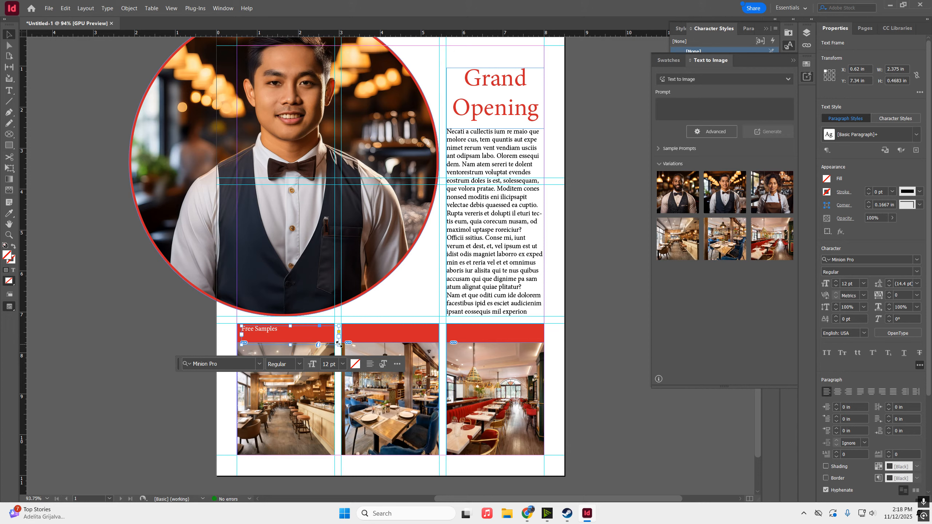
Fit the Free Samples frame to its text, then retype the middle label starting with 'Face'
{"action": "left_click_drag", "start_coordinate": [337, 344], "coordinate": [485, 341]}
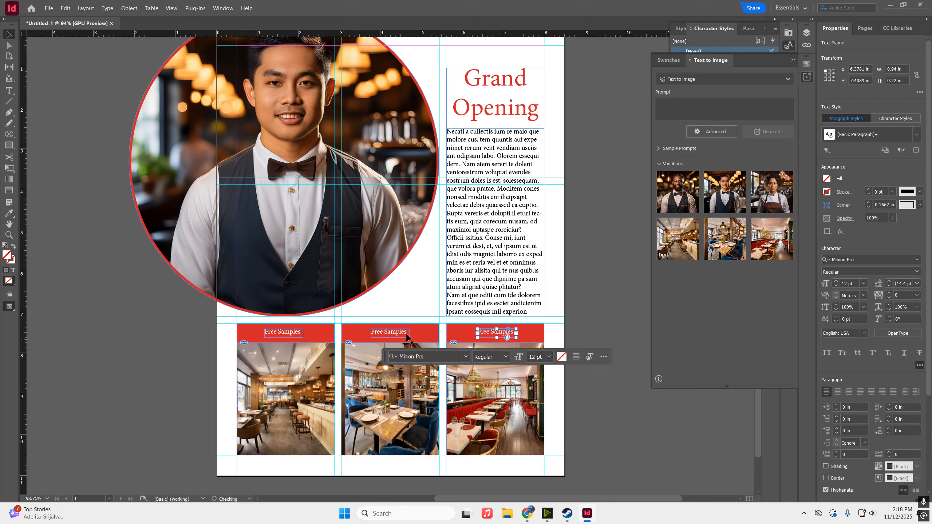
{"action": "double_click", "coordinate": [385, 335]}
{"action": "key", "text": "ctrl+a"}
{"action": "type", "text": "Face"}
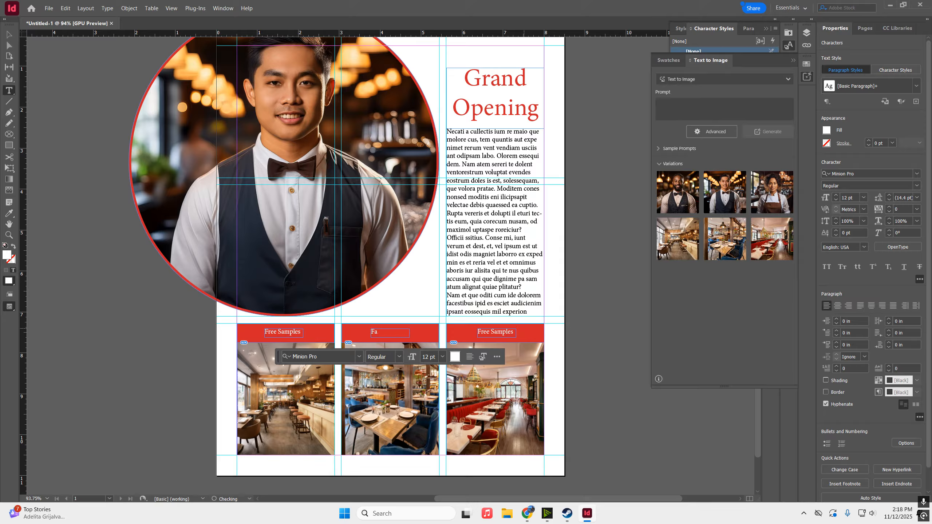
Retype the third bar's label as Espresso
{"action": "triple_click", "coordinate": [511, 331]}
{"action": "type", "text": "Espresso"}
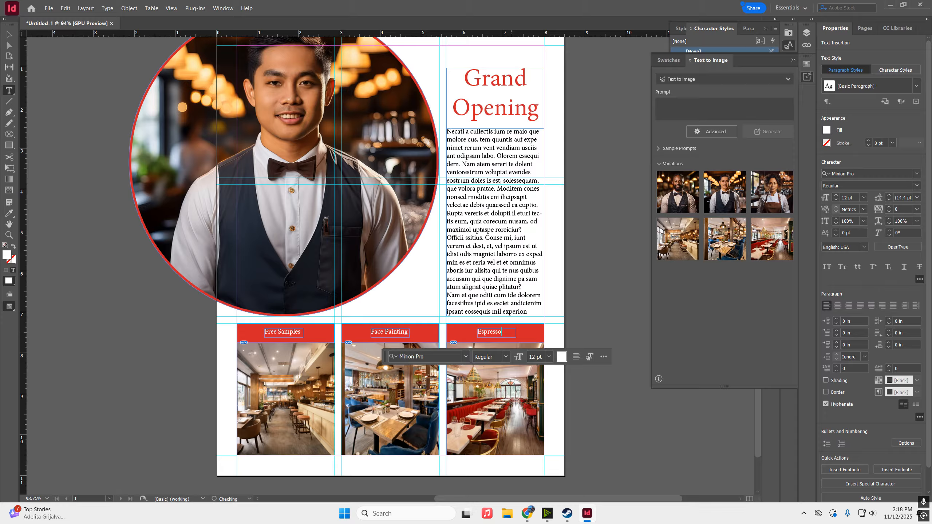
{"action": "left_click", "coordinate": [11, 37]}
Center-align the text in the Free Samples, Face Painting and Espresso labels
{"action": "left_click", "coordinate": [403, 334]}
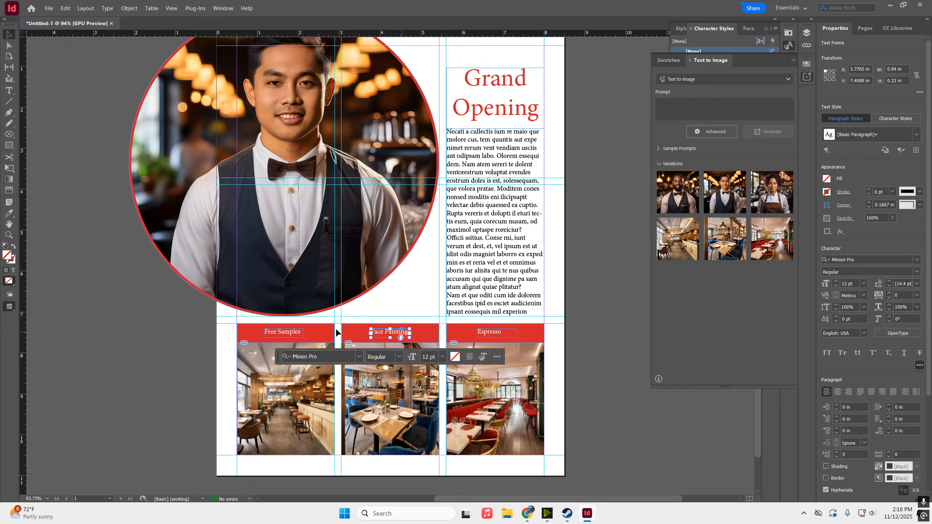
{"action": "left_click", "coordinate": [292, 334], "text": "shift"}
{"action": "left_click", "coordinate": [503, 335], "text": "shift"}
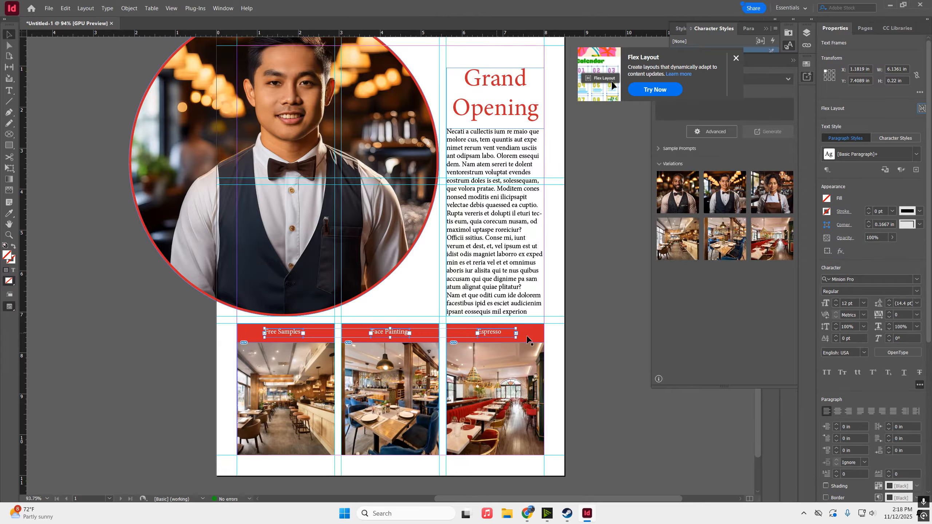
{"action": "left_click", "coordinate": [836, 411]}
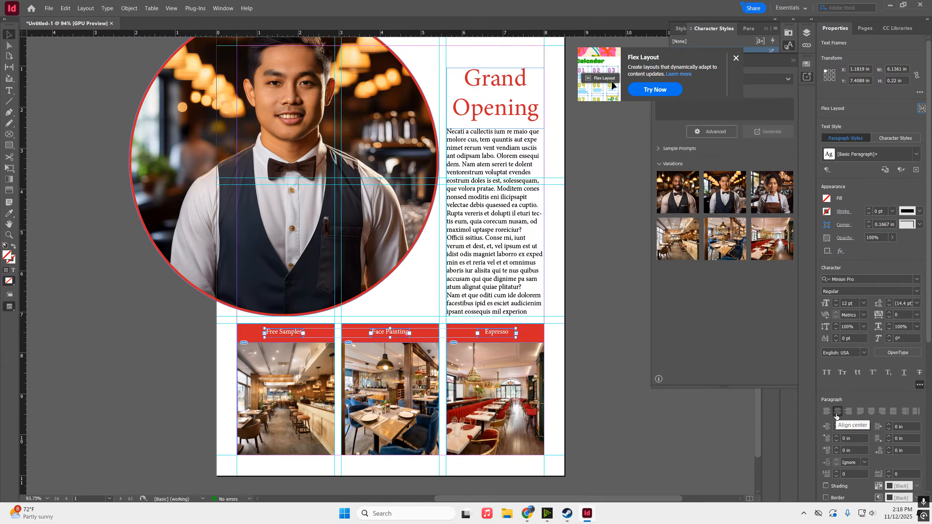
{"action": "left_click", "coordinate": [587, 311]}
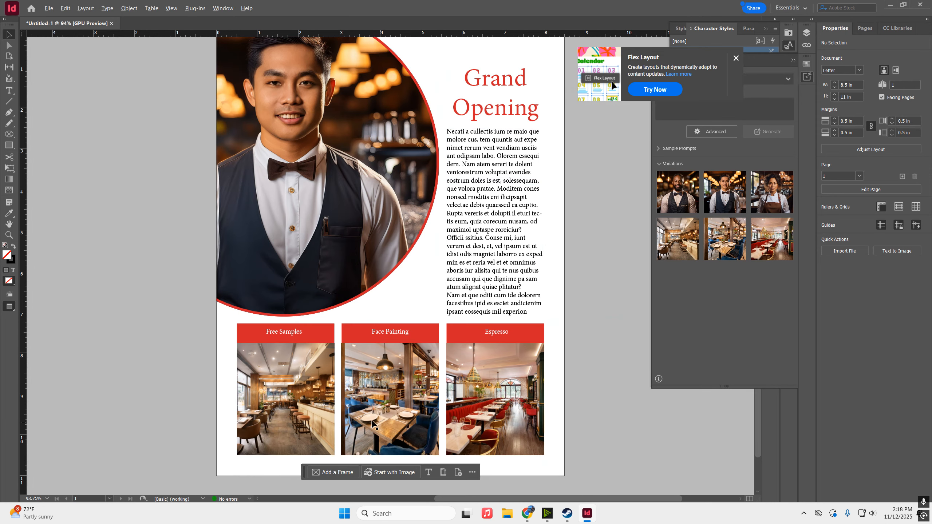
Trim the first photo to its header's width and align the middle photo's left edge
{"action": "scroll", "coordinate": [353, 356], "scroll_direction": "up", "scroll_amount": 6}
{"action": "left_click", "coordinate": [372, 174]}
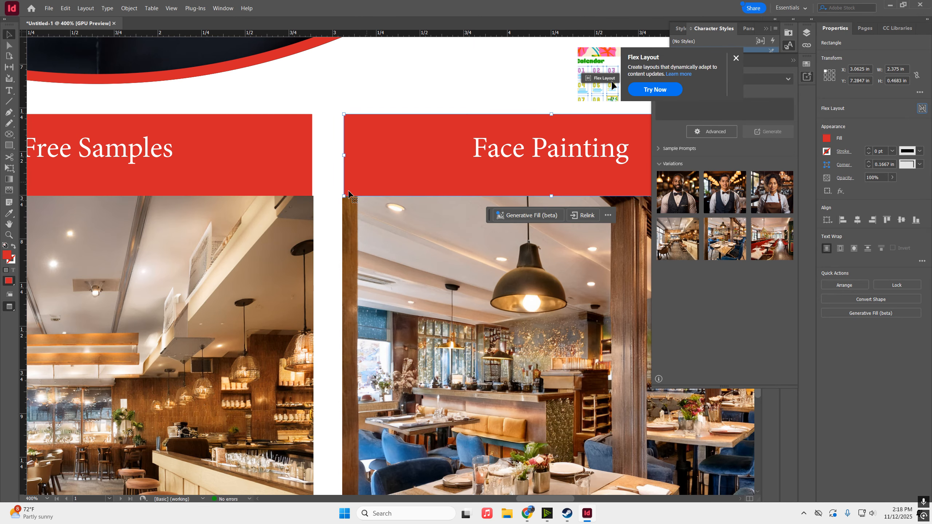
{"action": "left_click", "coordinate": [312, 281]}
{"action": "left_click_drag", "start_coordinate": [313, 197], "coordinate": [312, 196]}
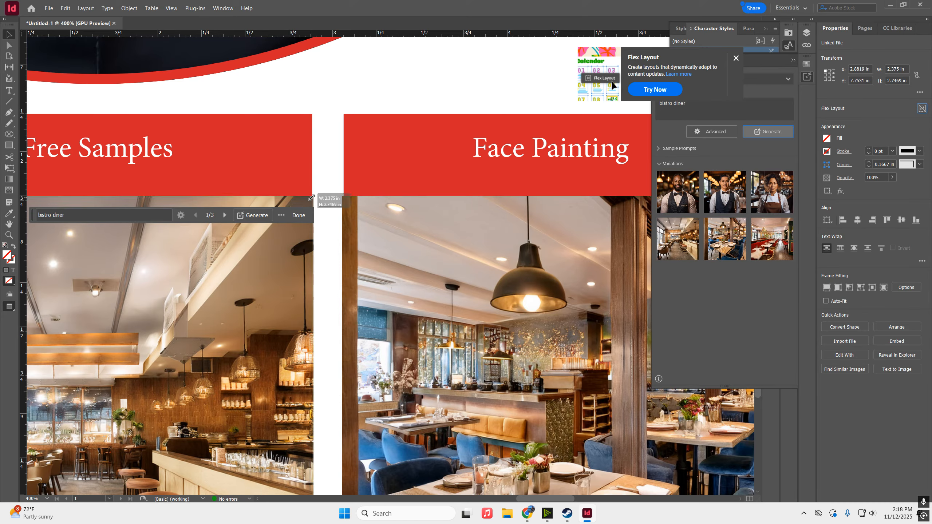
{"action": "left_click", "coordinate": [376, 225]}
{"action": "left_click_drag", "start_coordinate": [341, 195], "coordinate": [343, 195]}
{"action": "left_click", "coordinate": [330, 208]}
Line up the Espresso photo's right edge with its red label
{"action": "scroll", "coordinate": [330, 209], "scroll_direction": "down", "scroll_amount": 2}
{"action": "scroll", "coordinate": [410, 222], "scroll_direction": "right", "scroll_amount": 6}
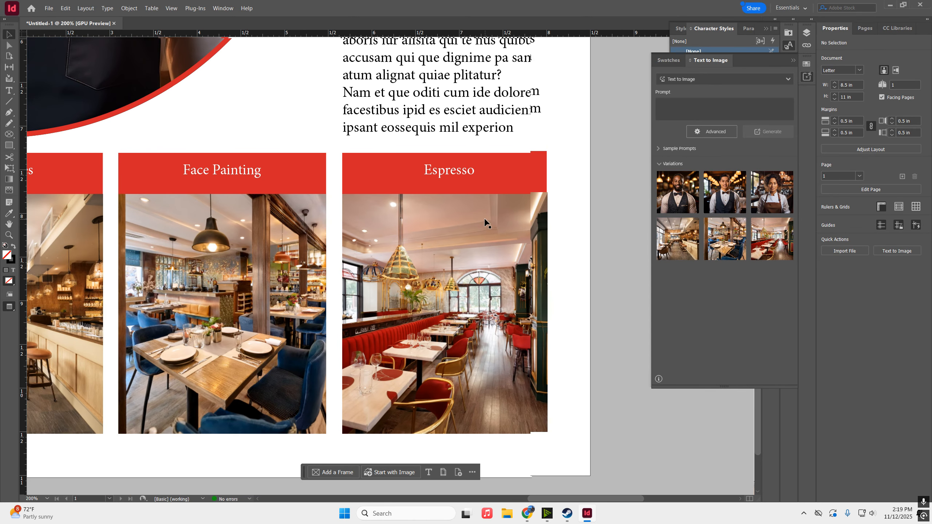
{"action": "left_click", "coordinate": [486, 223]}
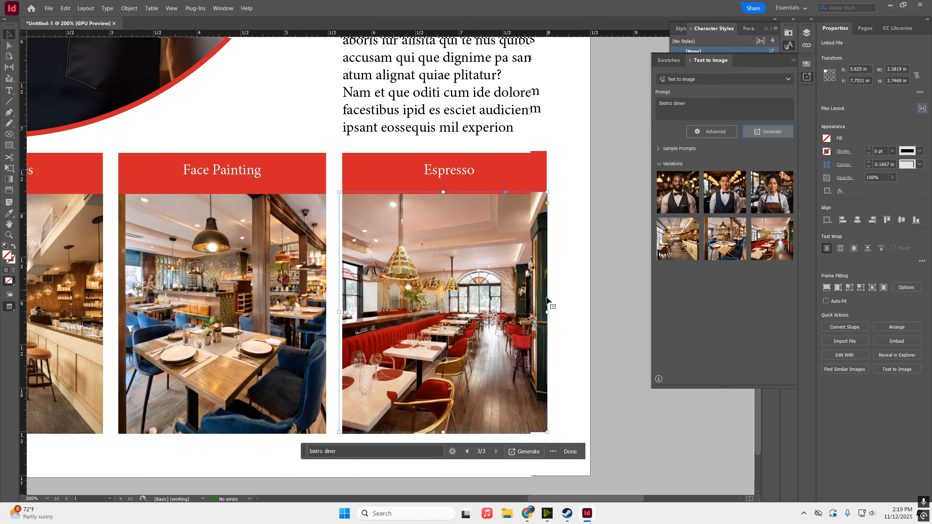
{"action": "left_click_drag", "start_coordinate": [545, 312], "coordinate": [545, 312]}
{"action": "left_click", "coordinate": [568, 271]}
{"action": "scroll", "coordinate": [565, 263], "scroll_direction": "down", "scroll_amount": 1}
{"action": "scroll", "coordinate": [562, 255], "scroll_direction": "down", "scroll_amount": 1}
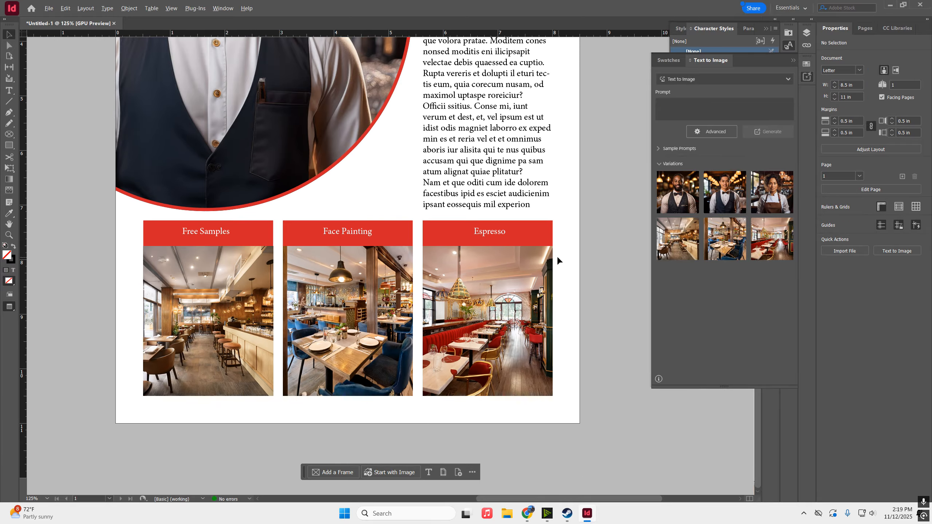
{"action": "key", "text": "alt+w"}
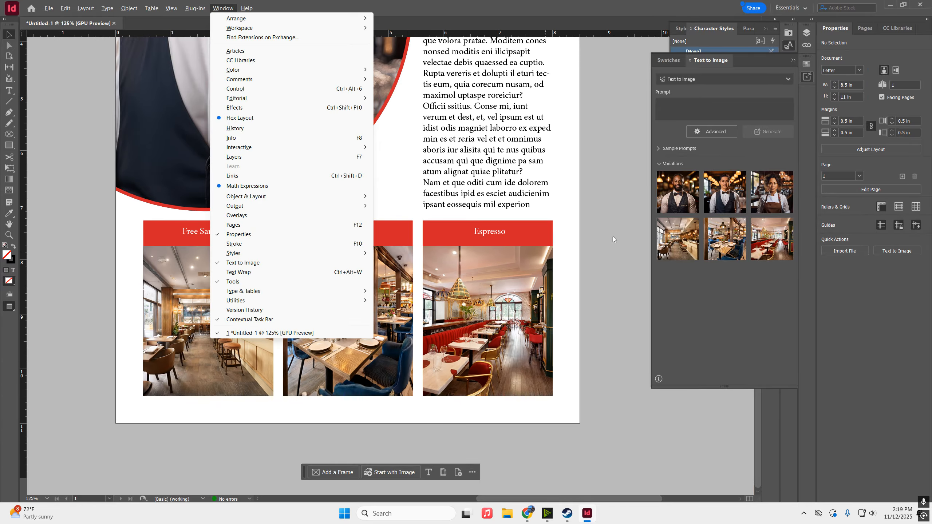
{"action": "key", "text": "Escape"}
{"action": "key", "text": "shift+w"}
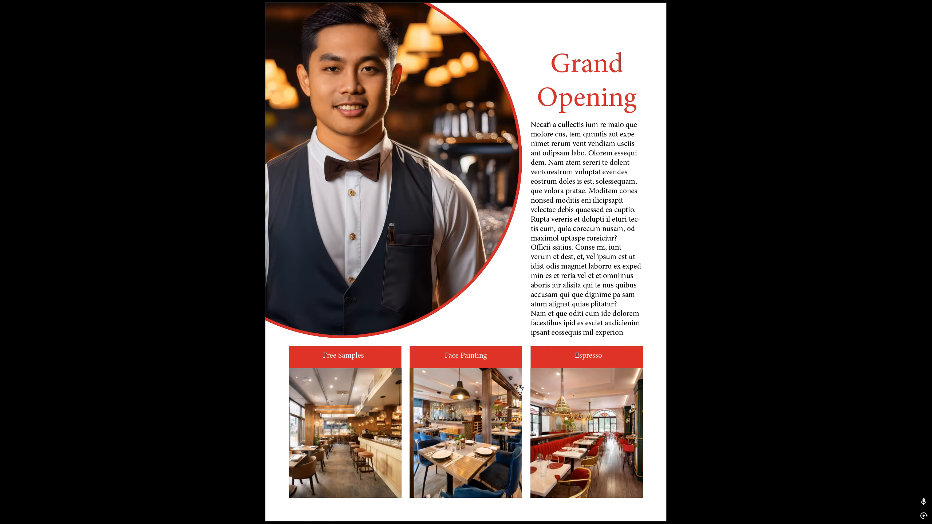
{"action": "key", "text": "Escape"}
Move the Grand Opening headline up to about Y 0.58 in
{"action": "left_click", "coordinate": [497, 102]}
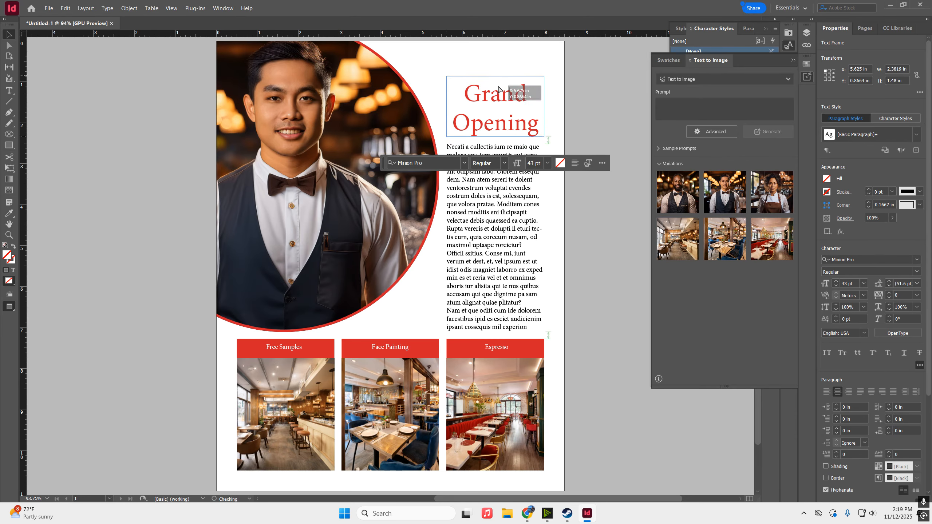
{"action": "left_click", "coordinate": [503, 194]}
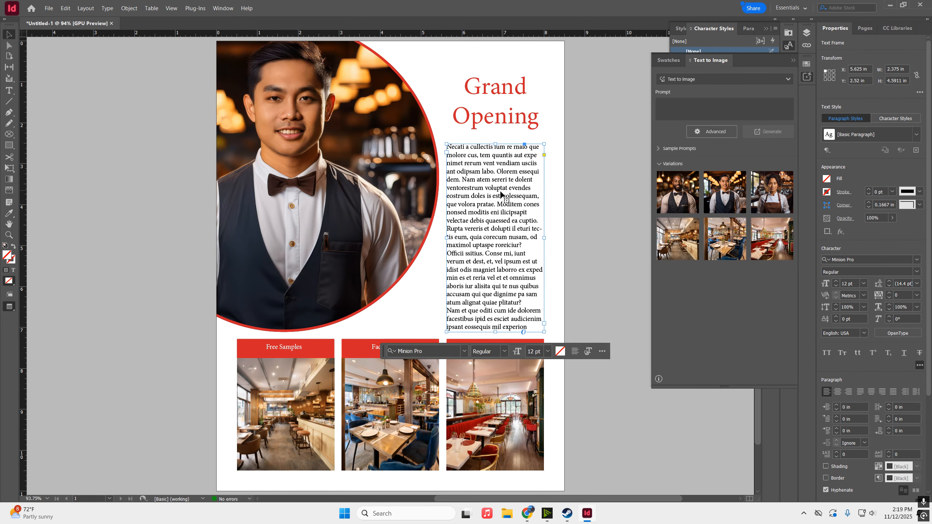
{"action": "left_click", "coordinate": [660, 163]}
{"action": "left_click", "coordinate": [511, 94]}
{"action": "left_click_drag", "start_coordinate": [512, 95], "coordinate": [512, 84]}
{"action": "left_click", "coordinate": [611, 114]}
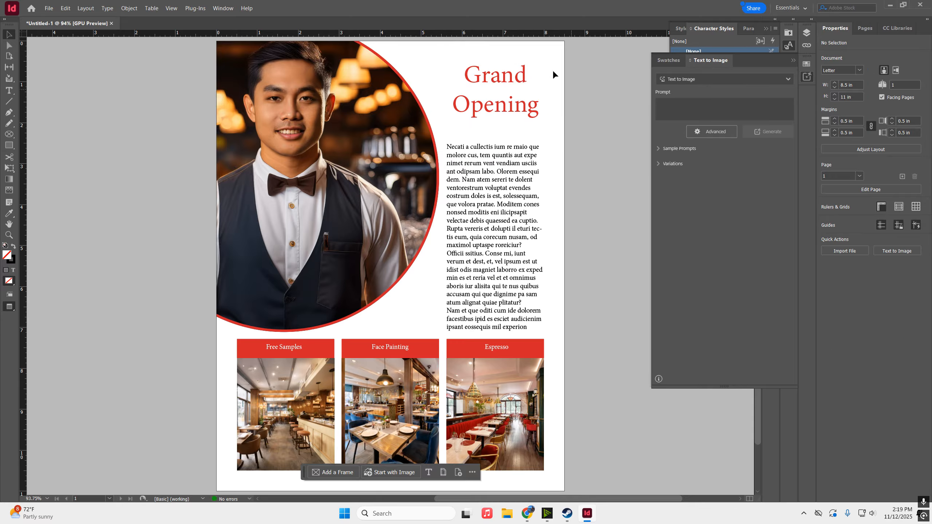
Preview the page full-screen without guides or frame edges
{"action": "key", "text": "w"}
{"action": "key", "text": "shift+w"}
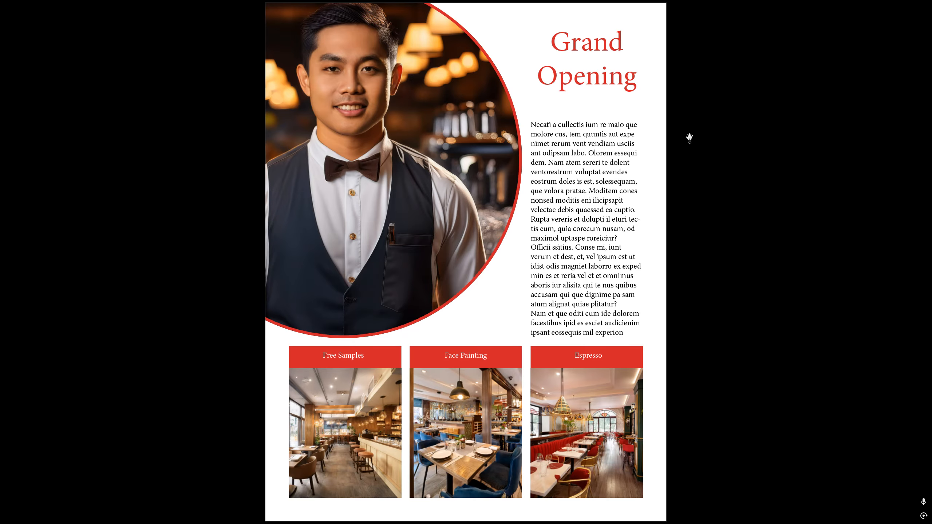
{"action": "key", "text": "Escape"}
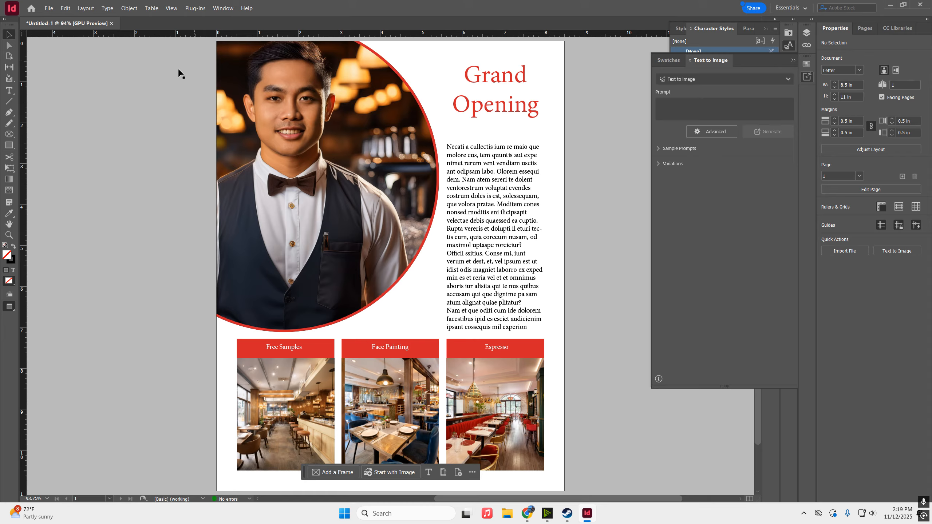
Begin exporting the document as JPEG into the Pictures folder
{"action": "left_click", "coordinate": [49, 7]}
{"action": "left_click", "coordinate": [93, 205]}
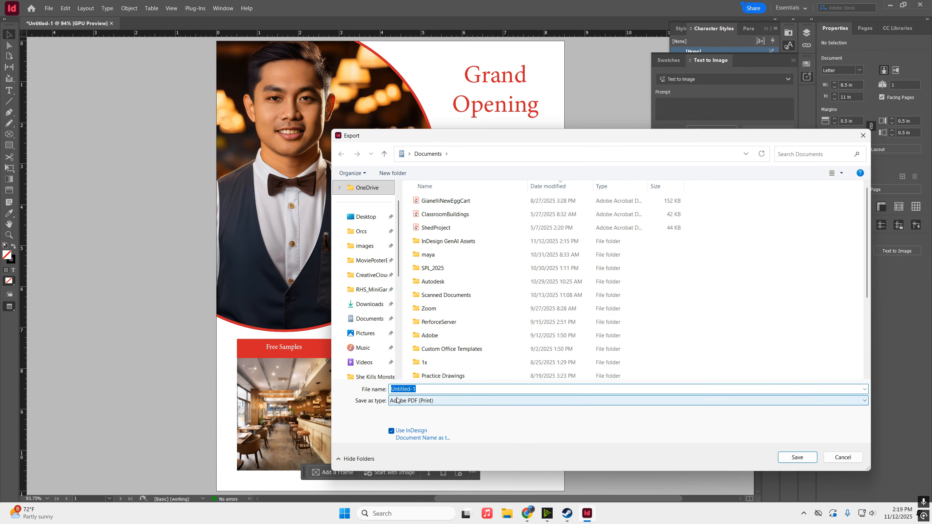
{"action": "left_click", "coordinate": [400, 403]}
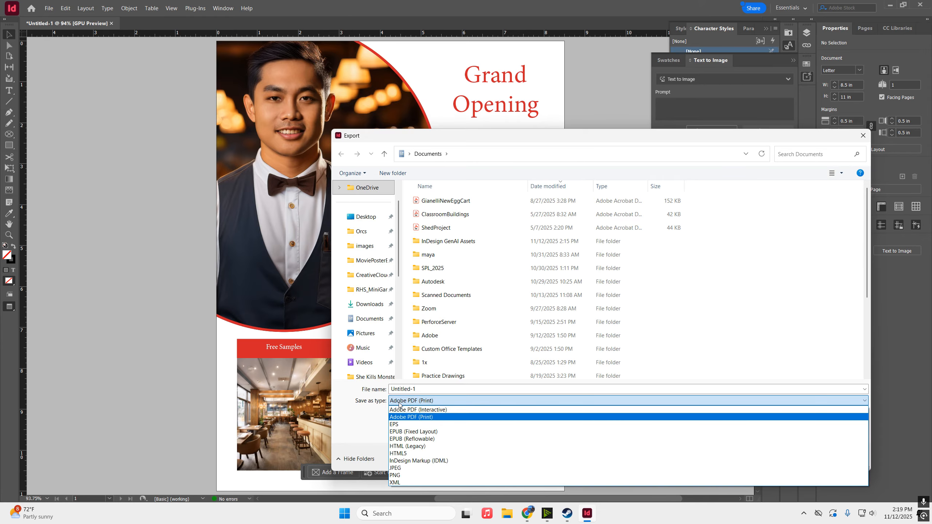
{"action": "left_click", "coordinate": [410, 468]}
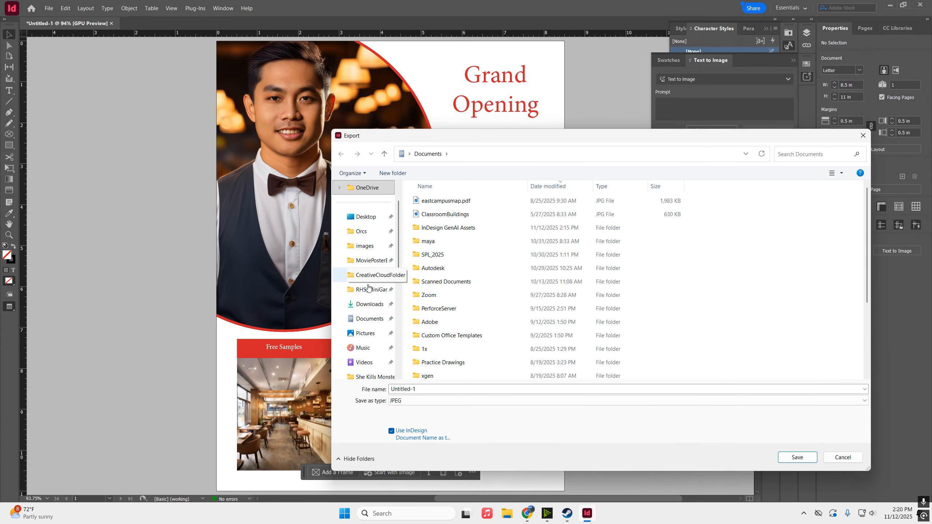
{"action": "left_click", "coordinate": [365, 333]}
Replace the default file name with the author's name plus InDesignPractice
{"action": "double_click", "coordinate": [429, 391]}
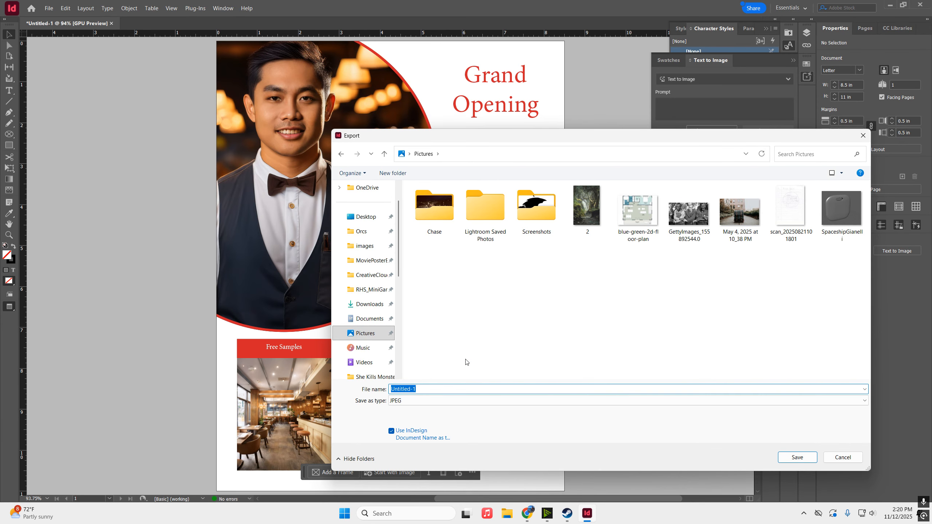
{"action": "type", "text": "J"}
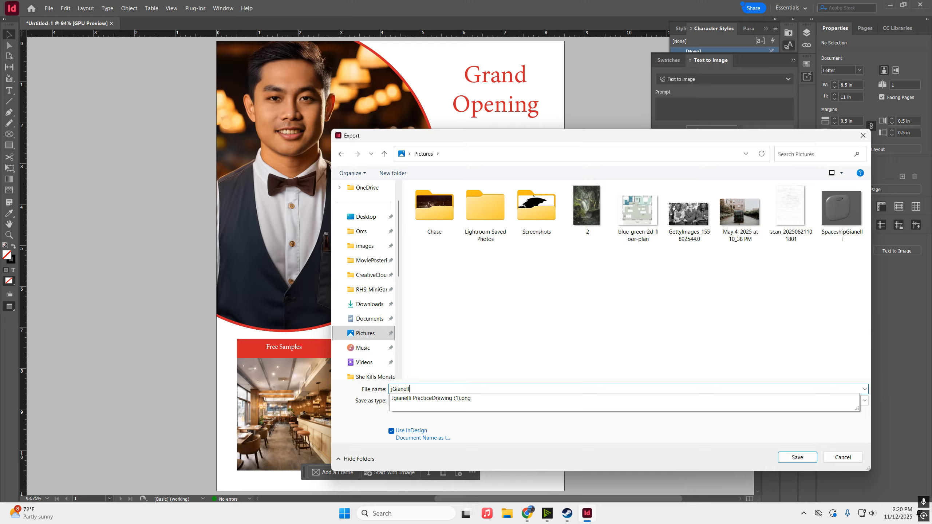
{"action": "type", "text": "InDesignPractice"}
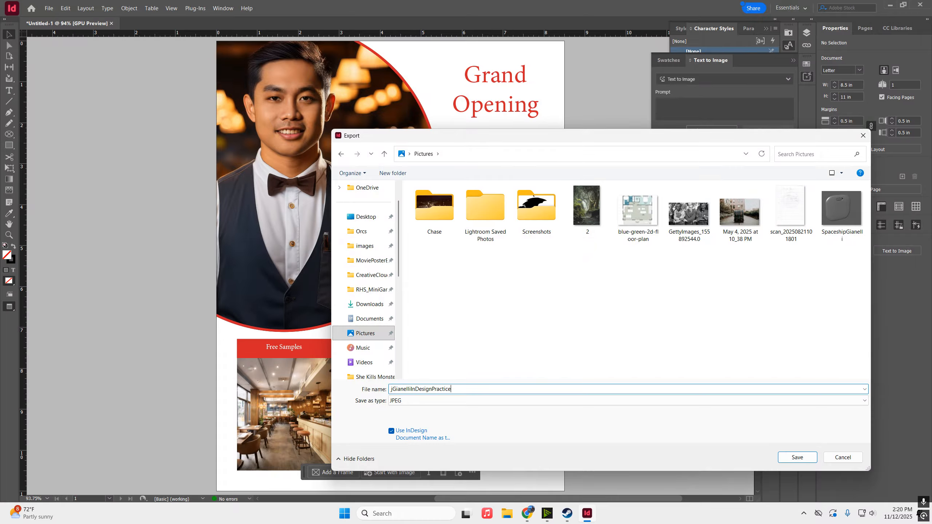
Export the page JPEG at 300 ppi and Medium quality, then bring up File Explorer
{"action": "left_click", "coordinate": [812, 459]}
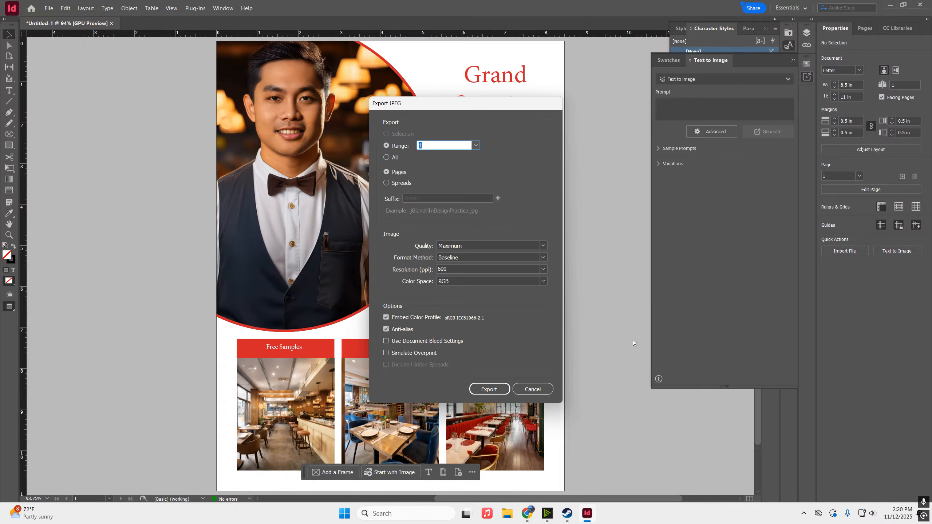
{"action": "left_click", "coordinate": [543, 269]}
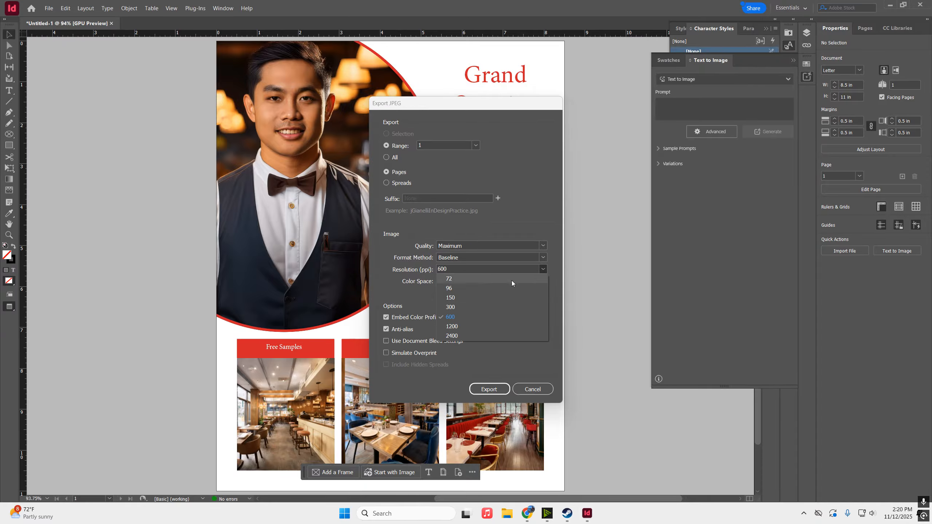
{"action": "left_click", "coordinate": [476, 303]}
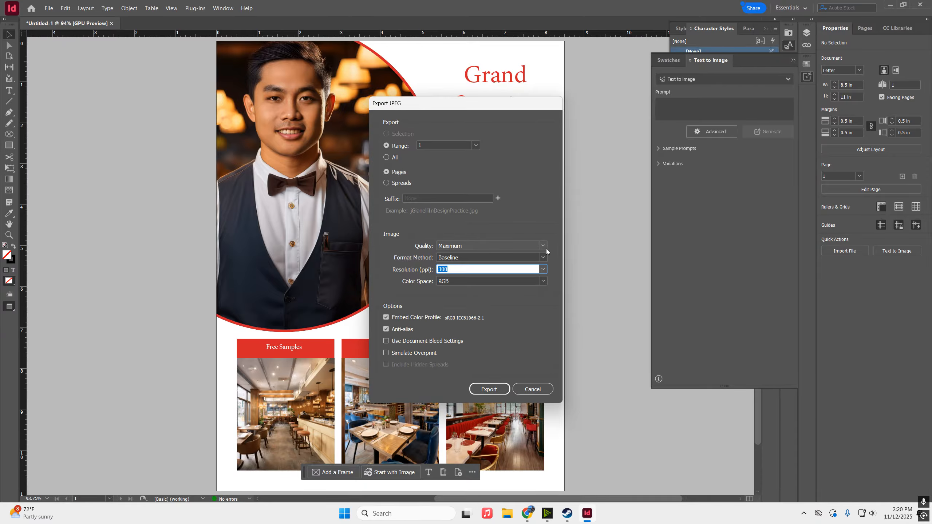
{"action": "left_click", "coordinate": [510, 246]}
{"action": "left_click", "coordinate": [483, 274]}
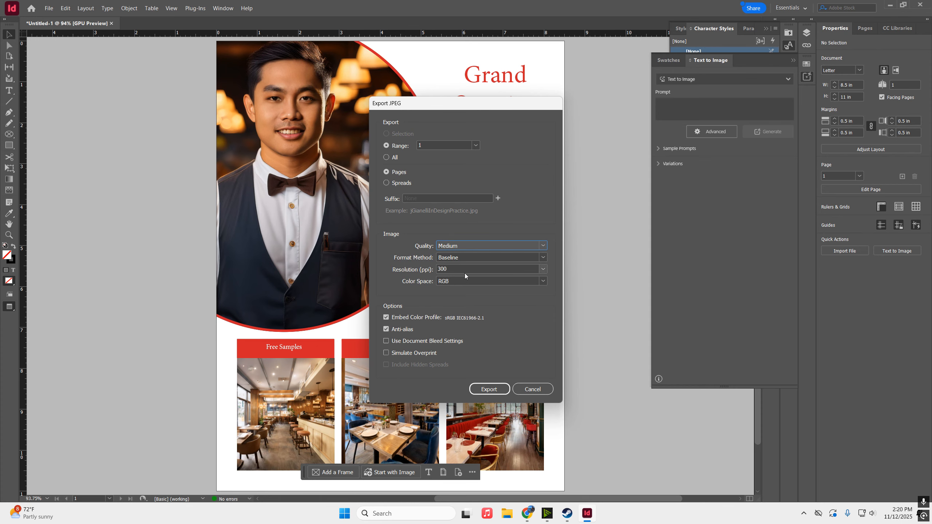
{"action": "left_click", "coordinate": [490, 389]}
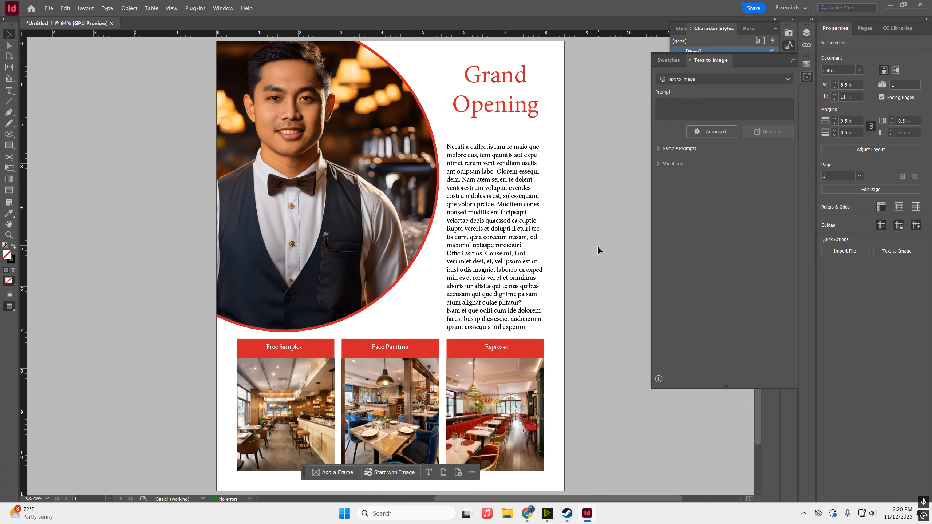
{"action": "left_click", "coordinate": [508, 516]}
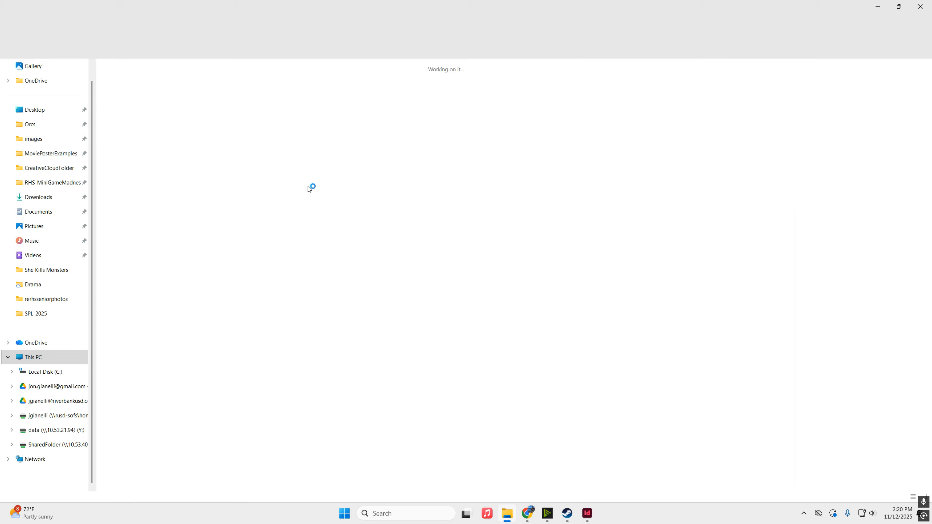
Open the exported InDesignPractice JPEG from the Pictures folder
{"action": "left_click", "coordinate": [33, 225]}
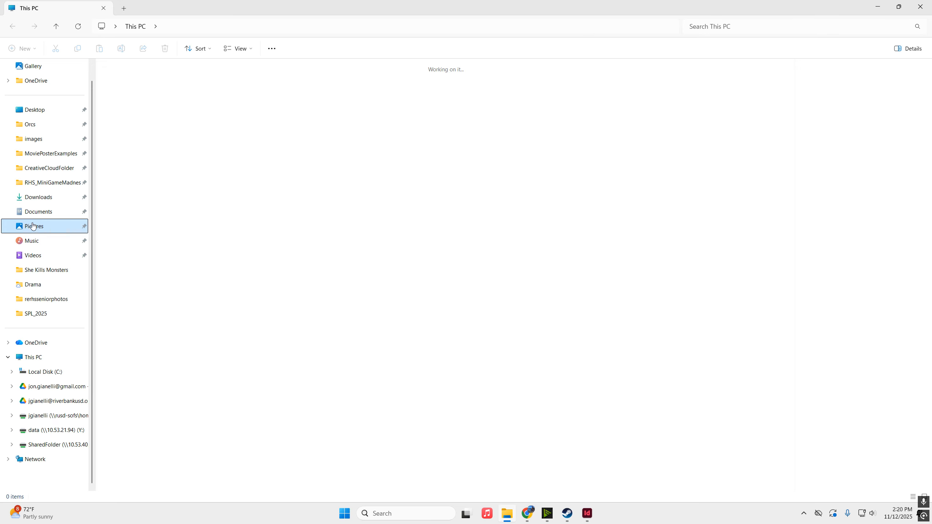
{"action": "left_click", "coordinate": [378, 221]}
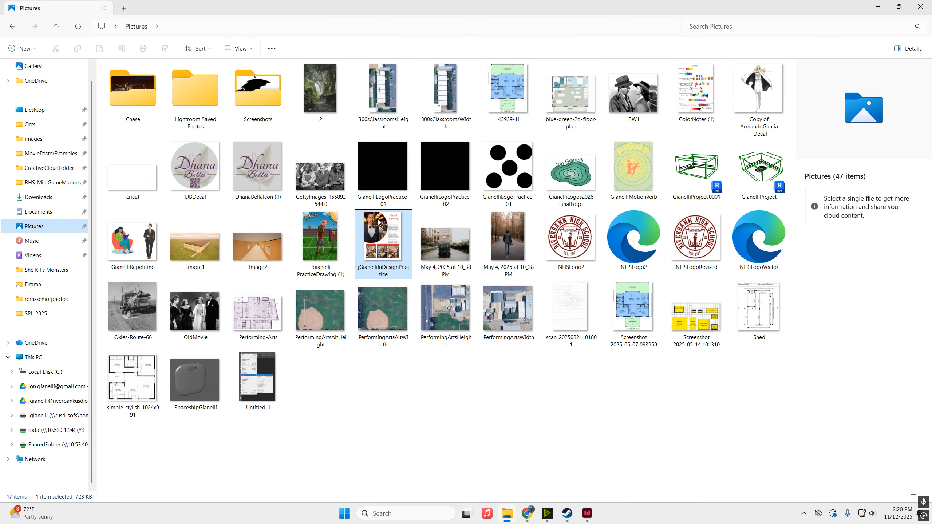
{"action": "double_click", "coordinate": [379, 221]}
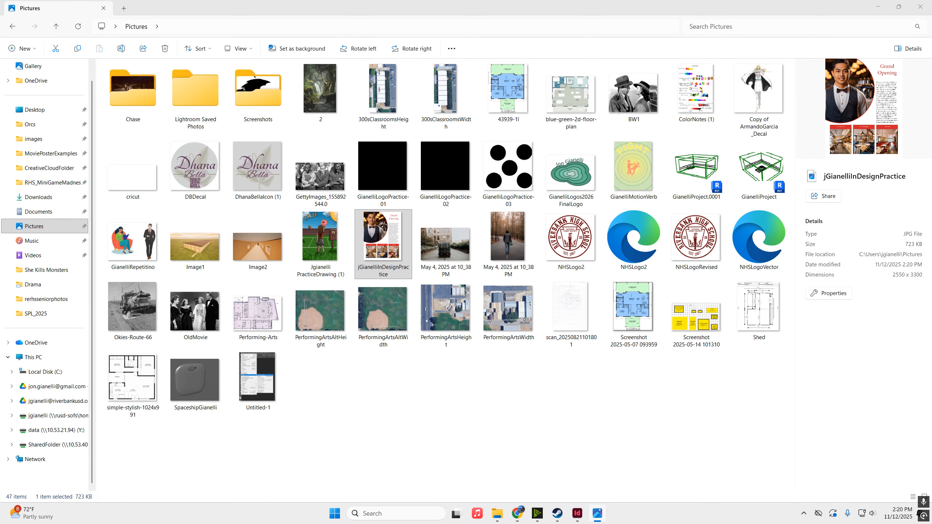